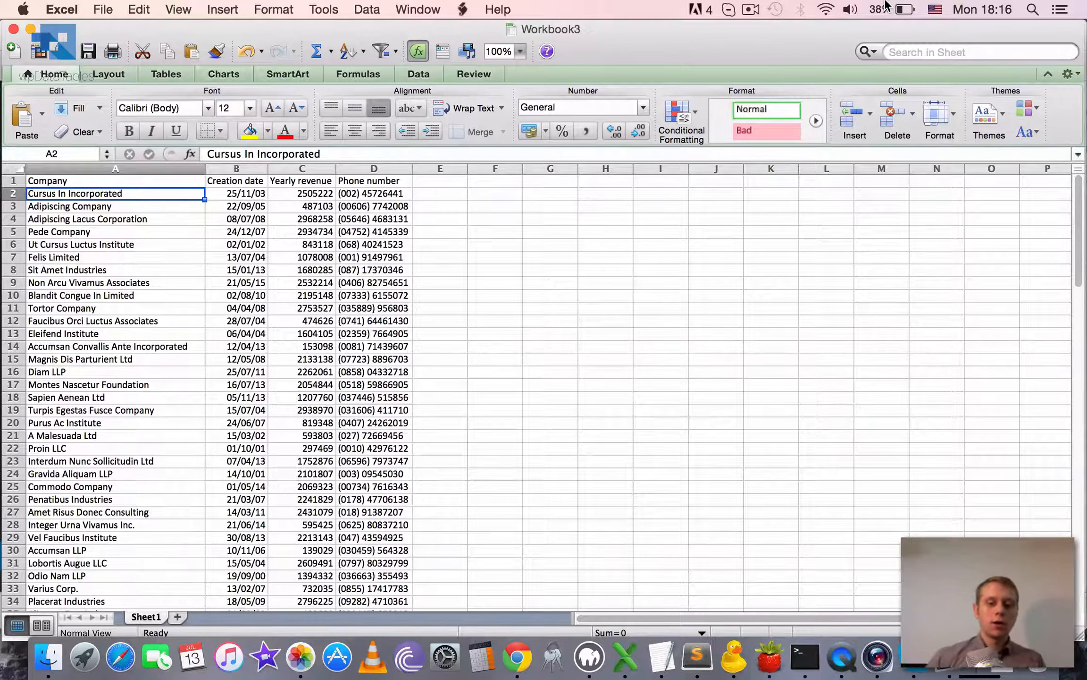
Switch to Chrome and look over the table type options in the wpDataTable constructor wizard.
left_click(518, 657)
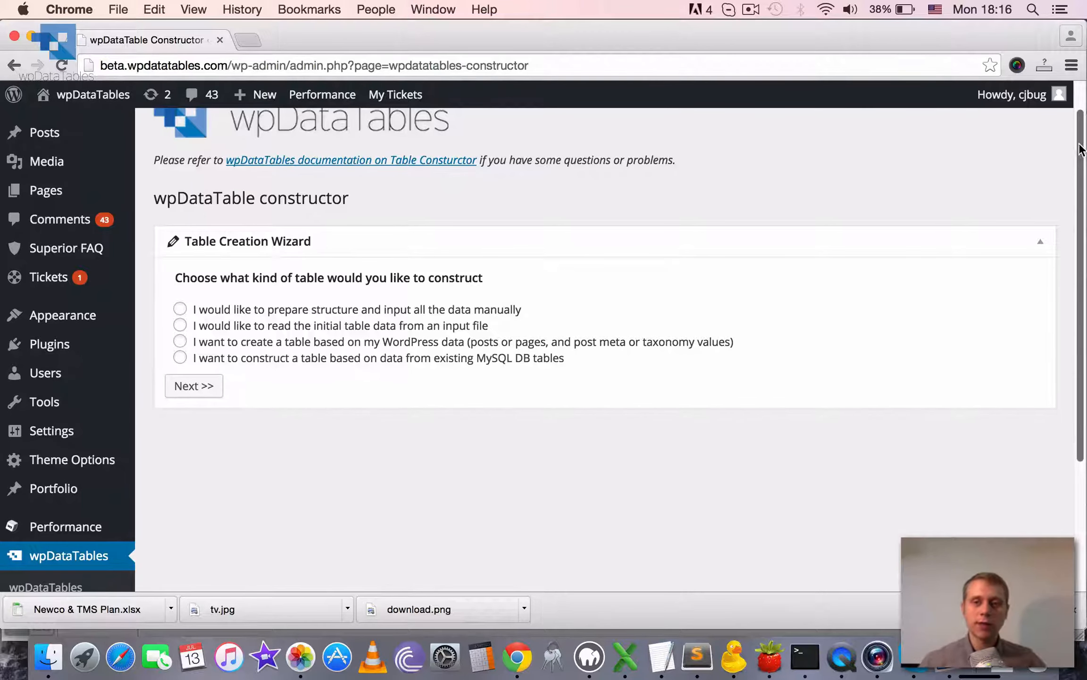
scroll(1080, 172, "down", 2)
scroll(1080, 172, "up", 2)
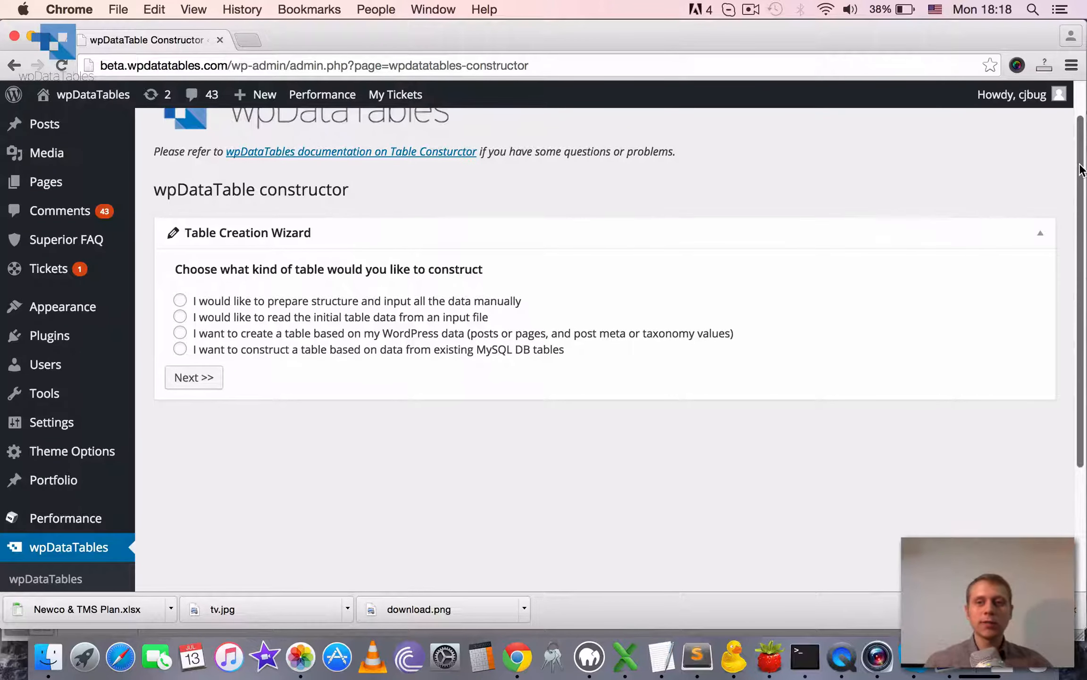
scroll(1081, 170, "up", 2)
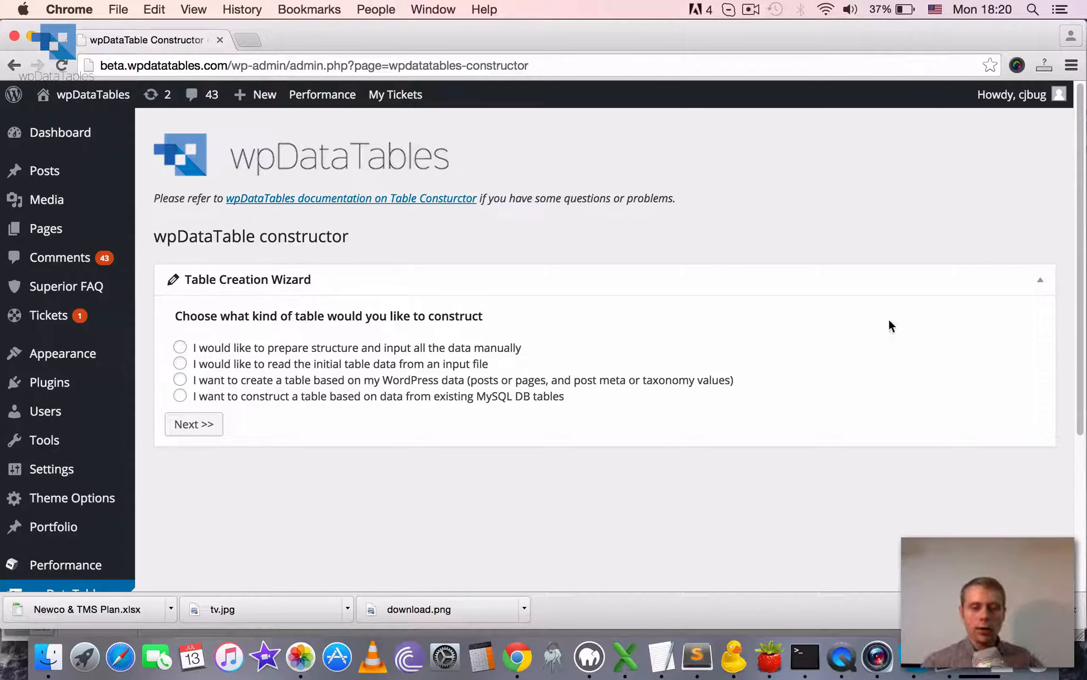
Switch to Excel and inspect the Company, Creation date, Yearly revenue and Phone number columns of the source sheet.
left_click(625, 656)
left_click_drag(593, 41, 605, 33)
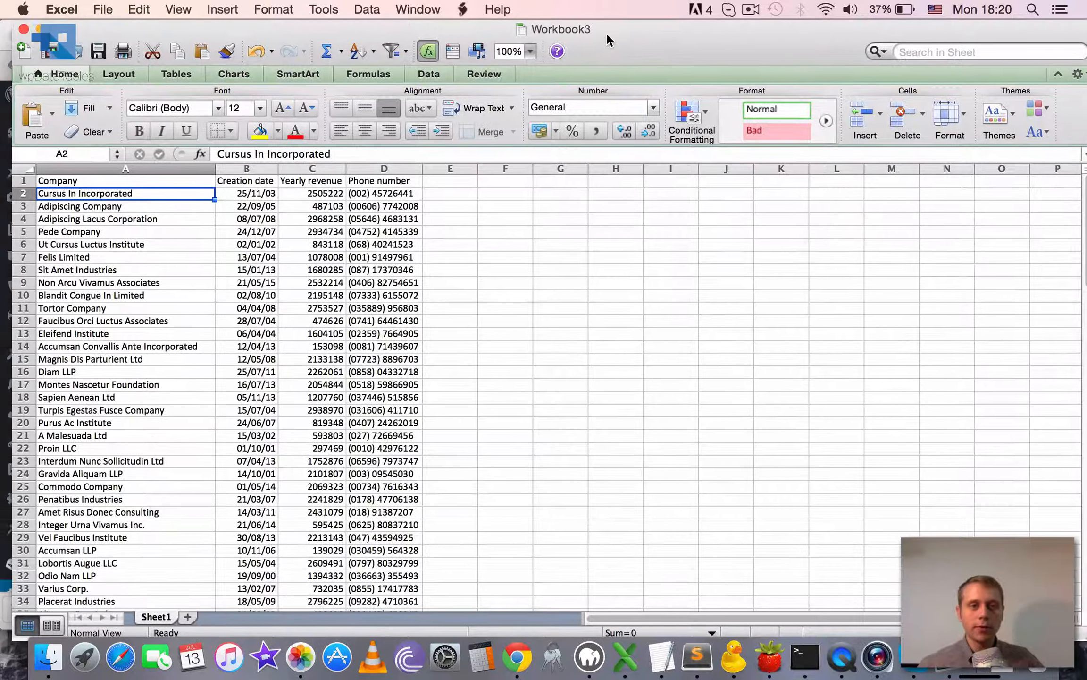
left_click_drag(395, 24, 410, 3)
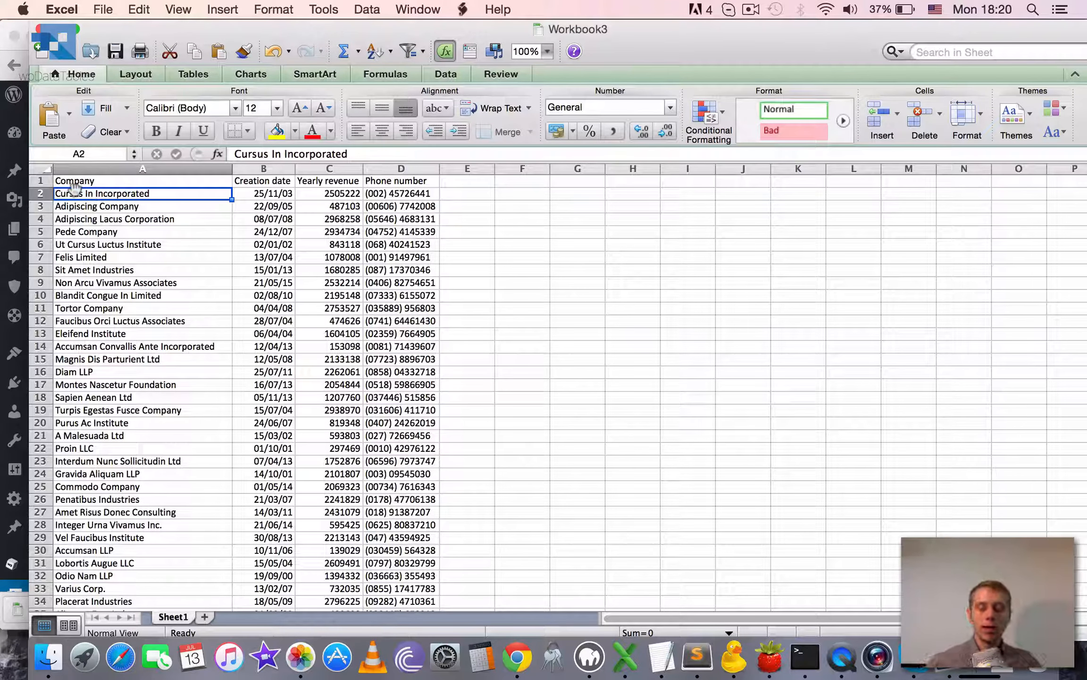
left_click(238, 194)
left_click(332, 197)
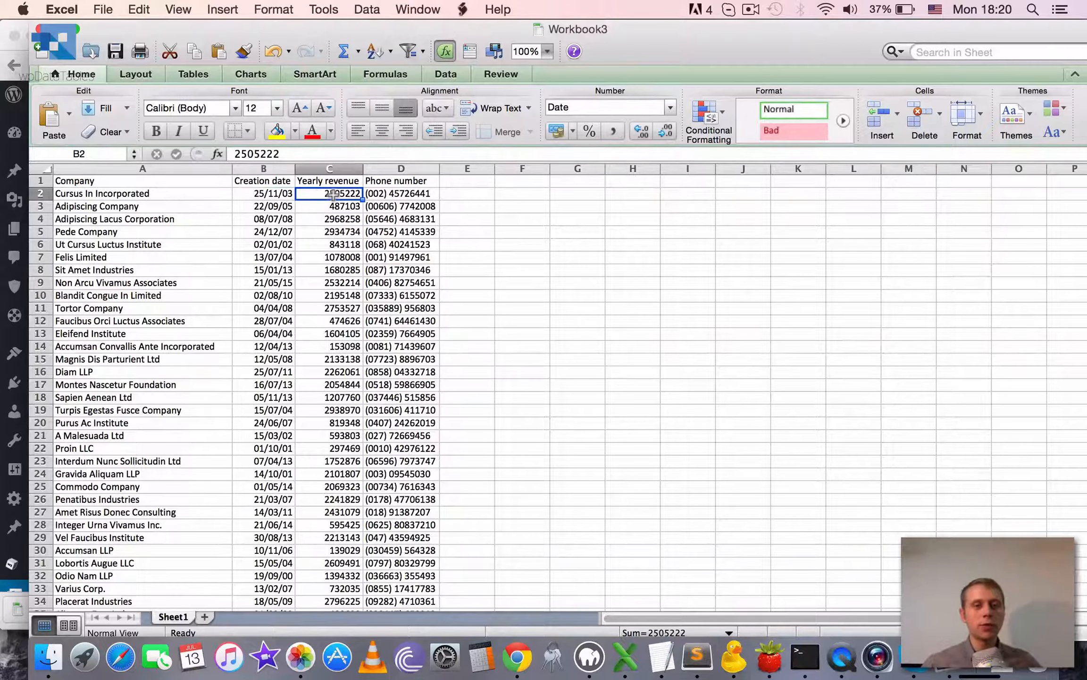
left_click(403, 183)
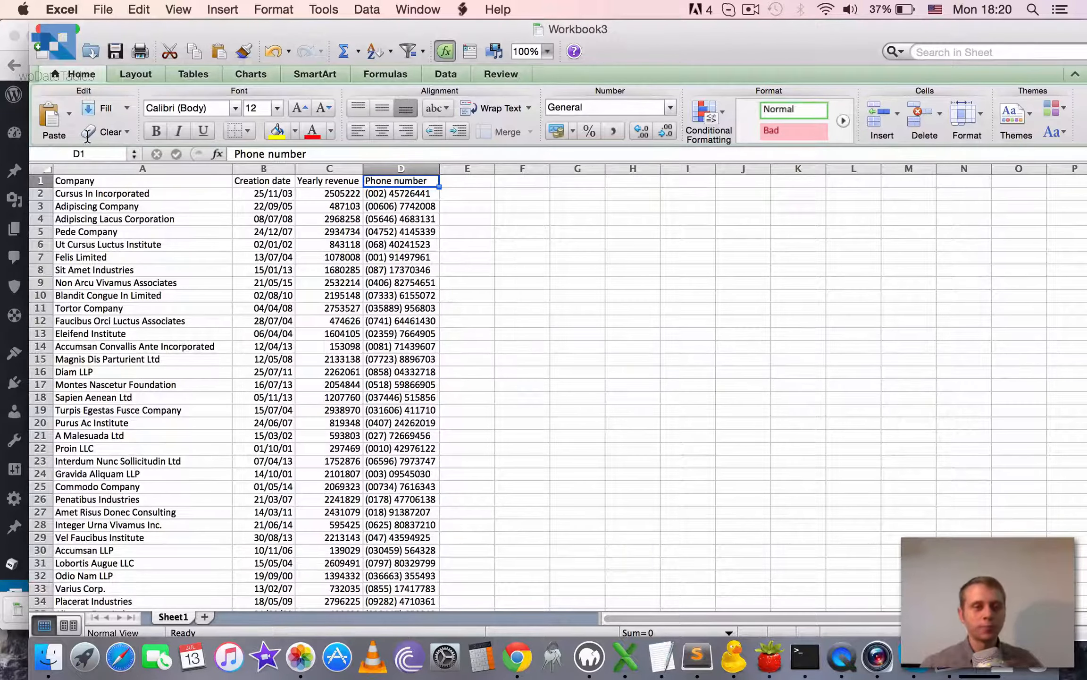
double_click(635, 30)
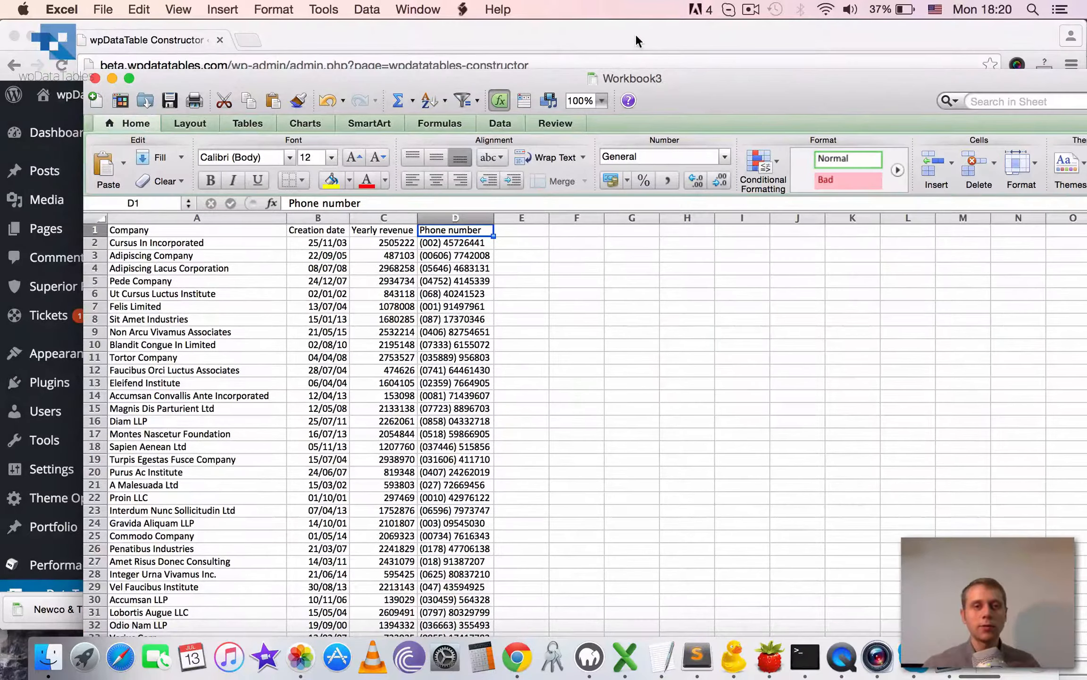
Return to Chrome, open the wpDataTable Constructor and proceed with reading the initial table data from an input file.
left_click(635, 31)
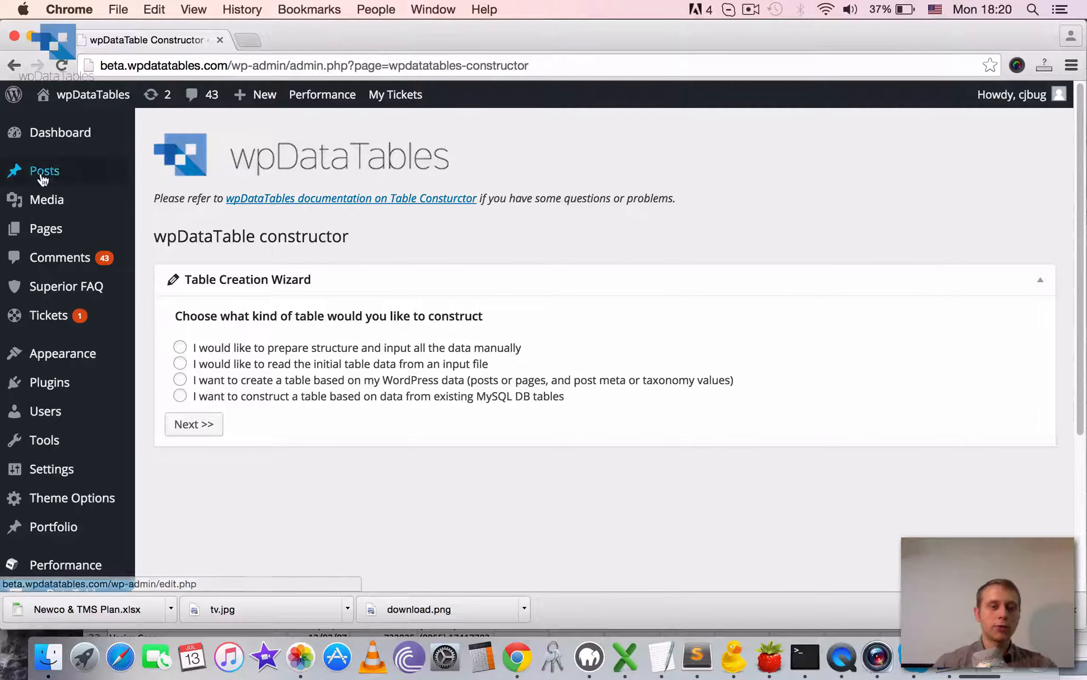
scroll(51, 175, "down", 5)
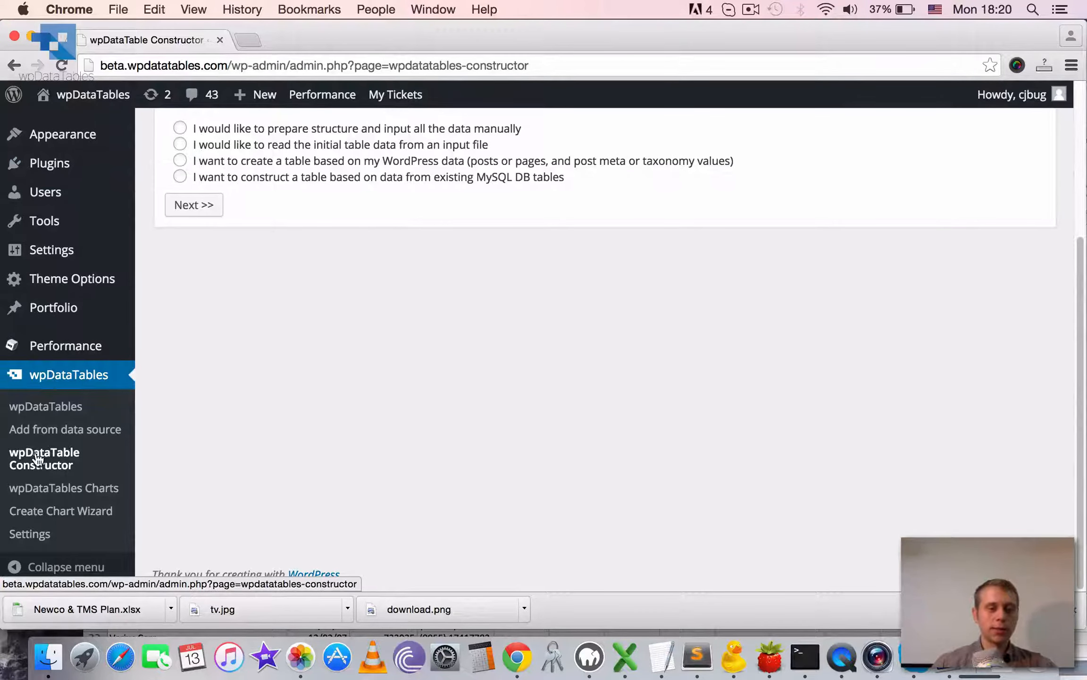
left_click(55, 464)
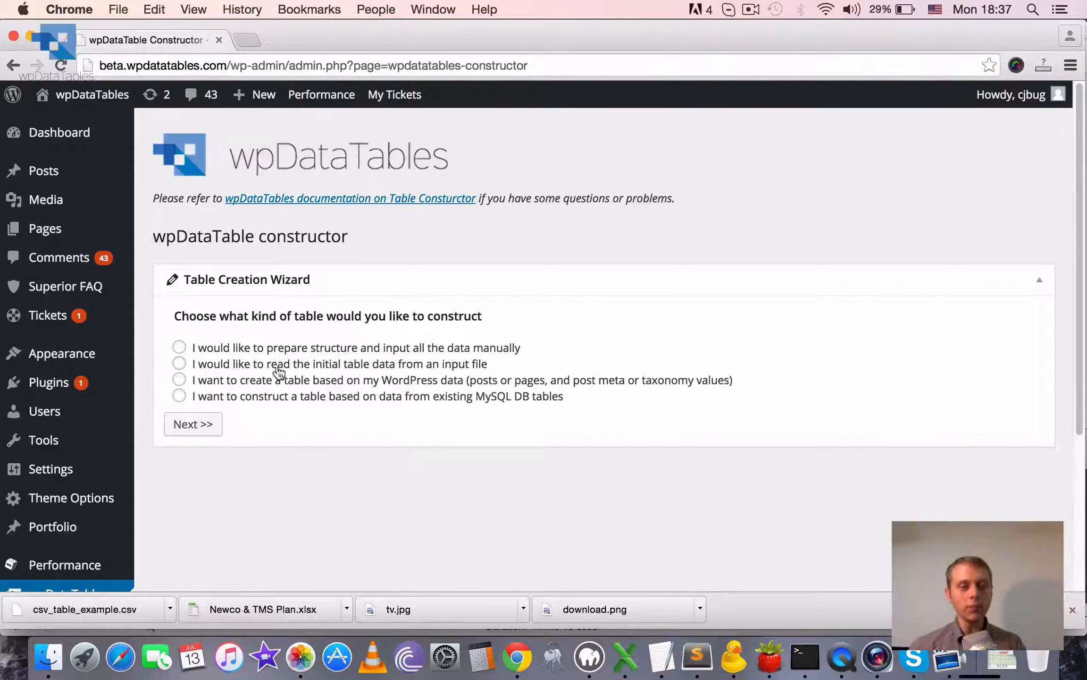
left_click(178, 364)
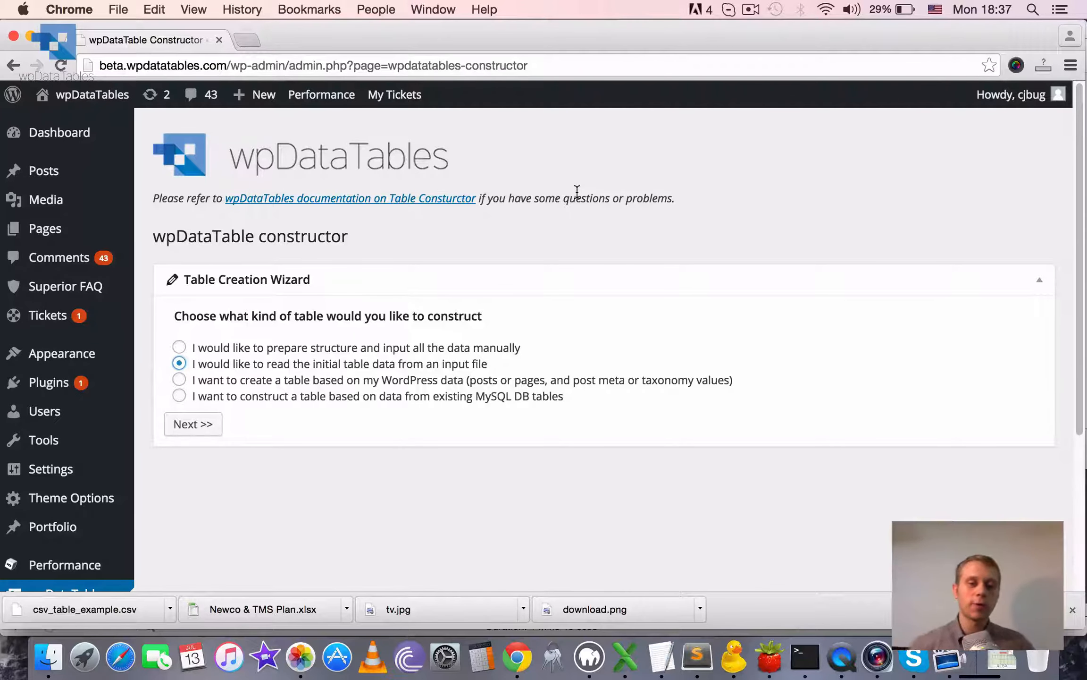
left_click(206, 425)
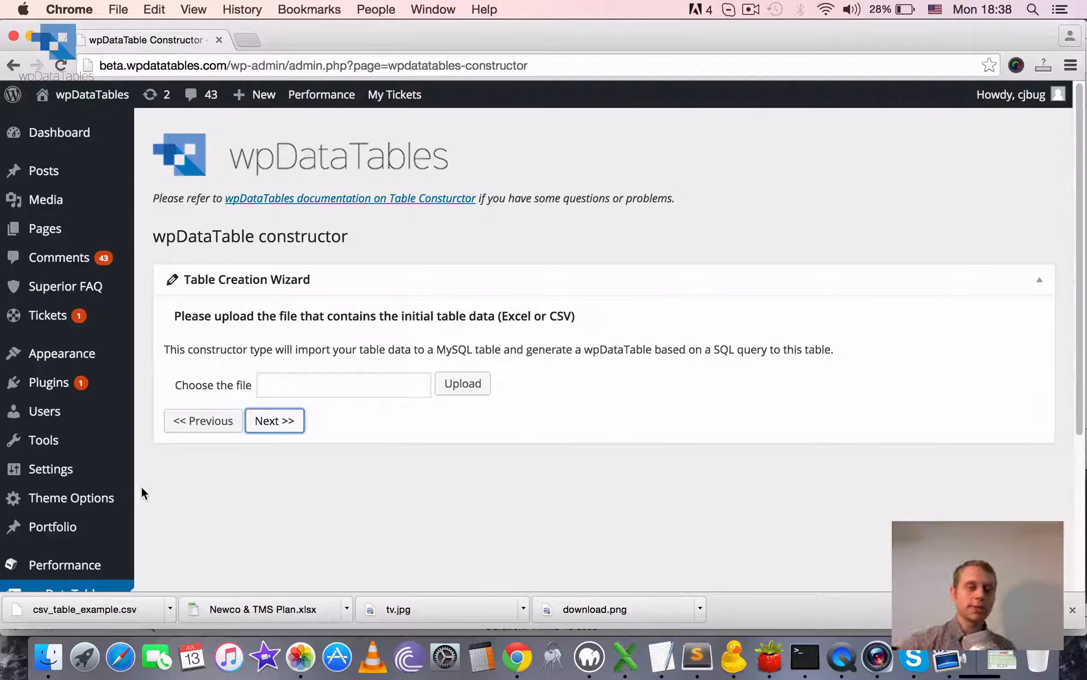
Upload csv_table_example.csv as the file with the initial table data and continue to the column setup.
left_click(460, 393)
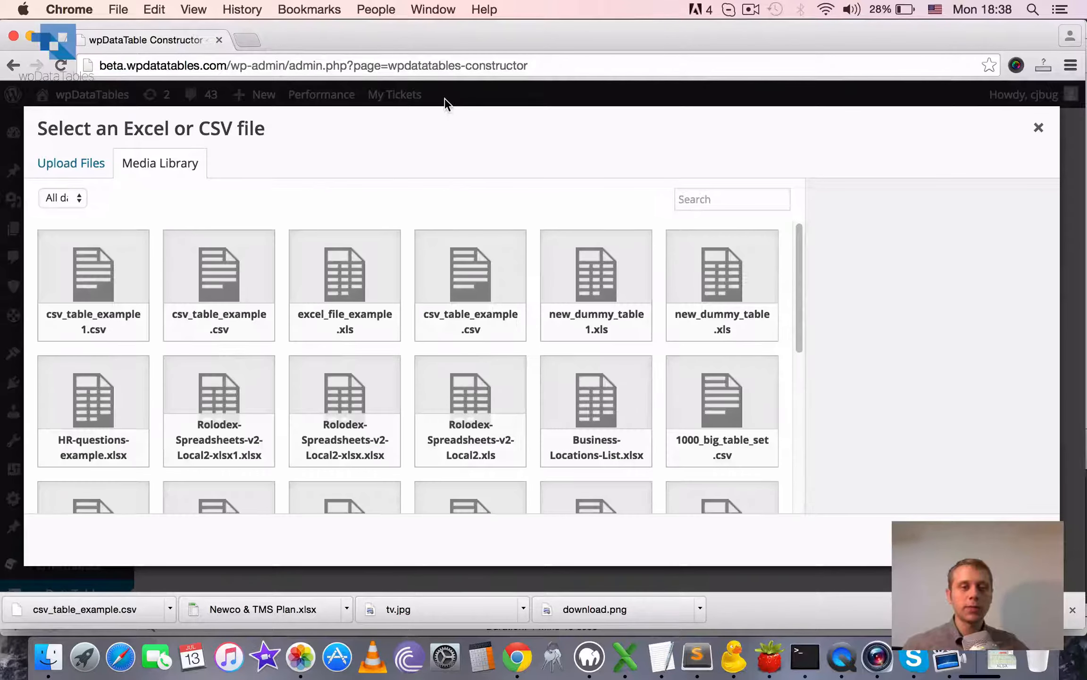
left_click(61, 163)
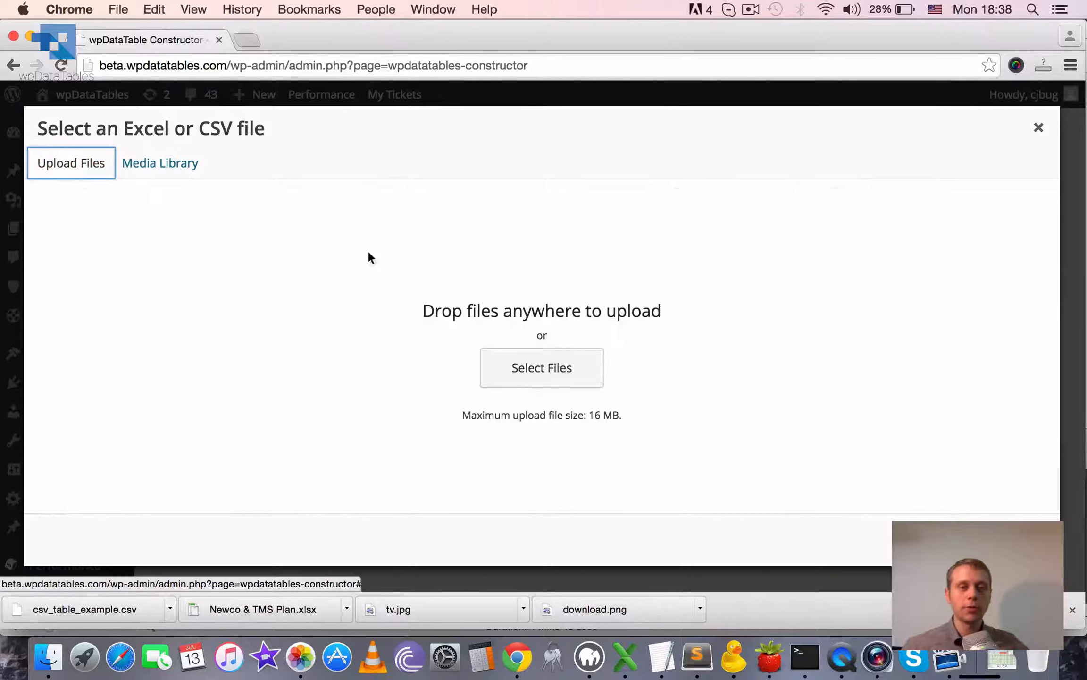
left_click(544, 383)
left_click(507, 166)
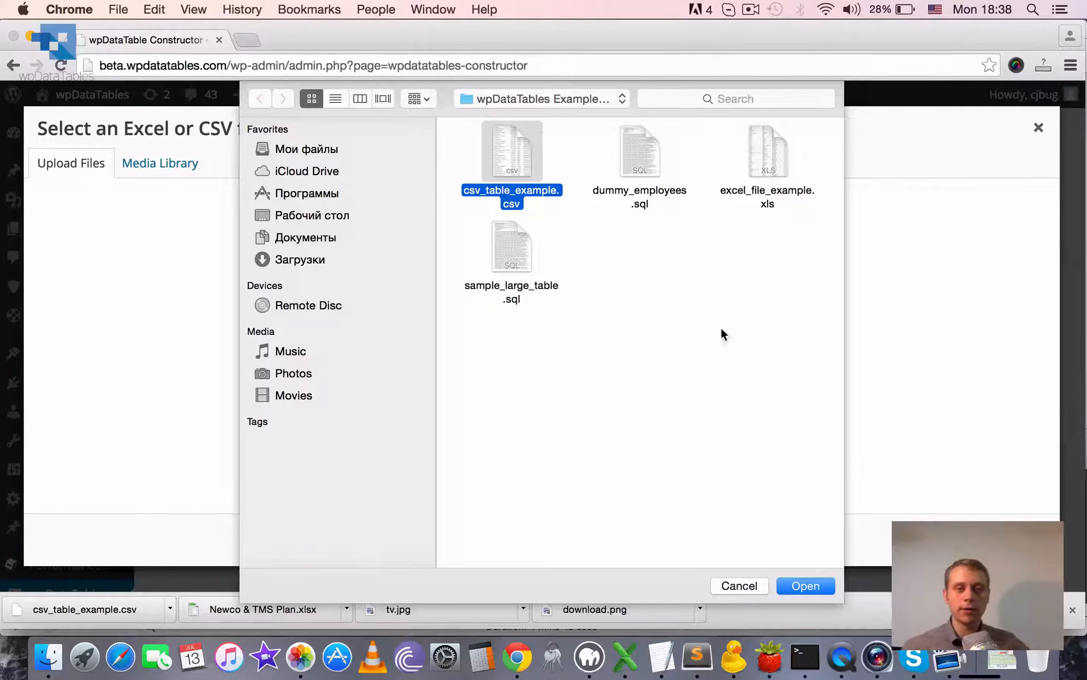
left_click(812, 585)
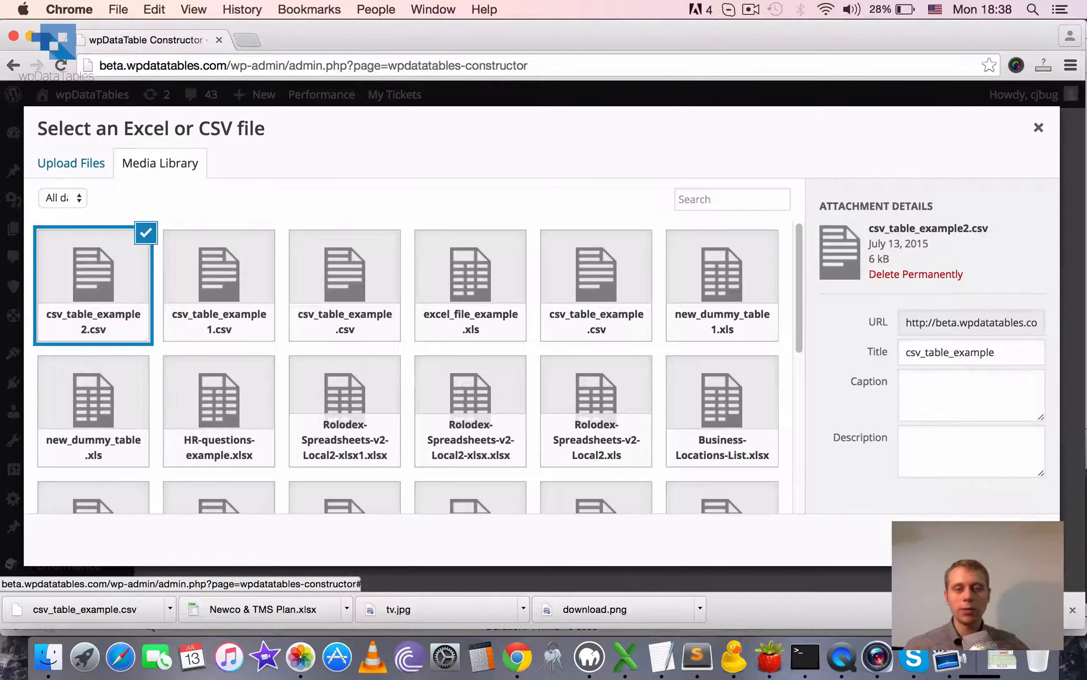
left_click(987, 539)
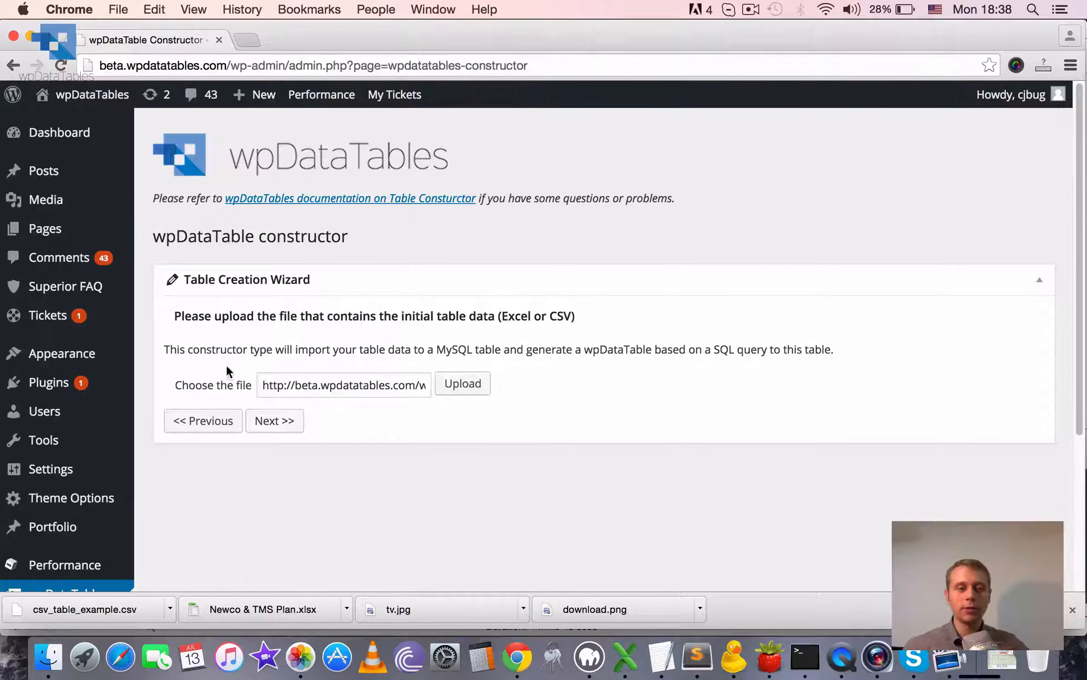
left_click_drag(289, 382, 584, 394)
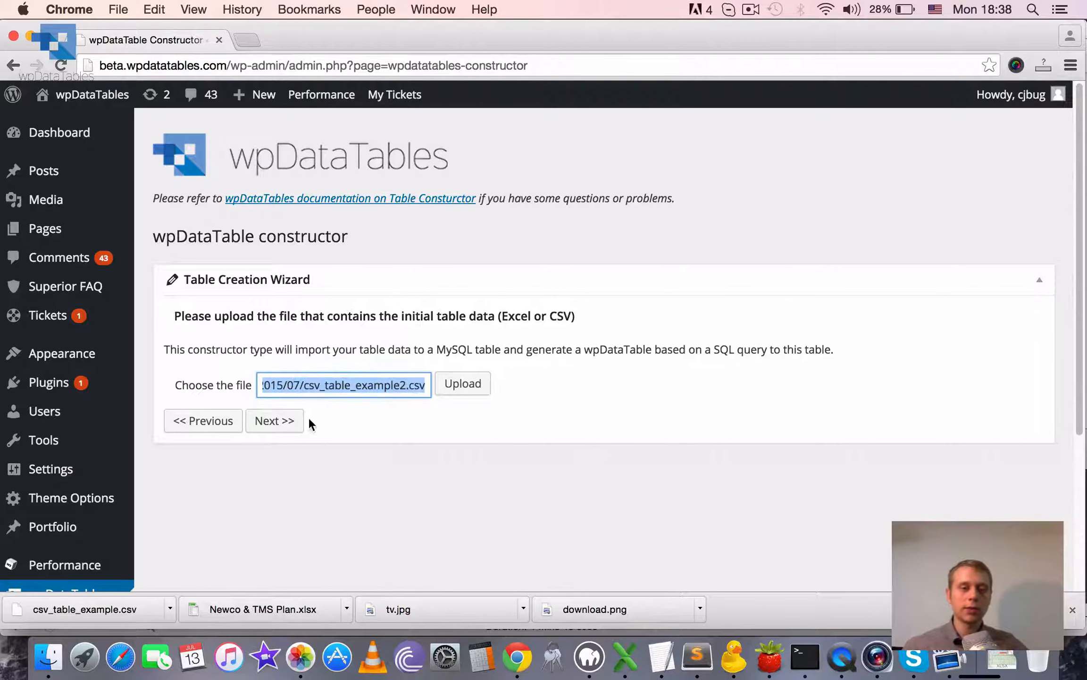
left_click(272, 420)
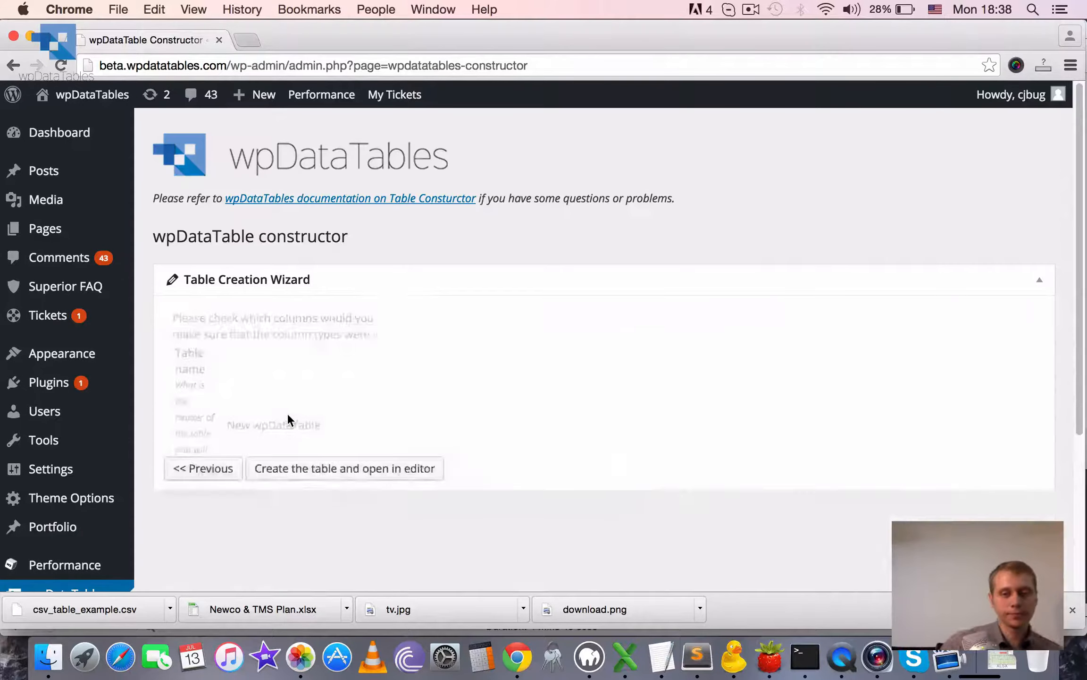
Name the table "Demo CSV import".
scroll(1078, 180, "down", 4)
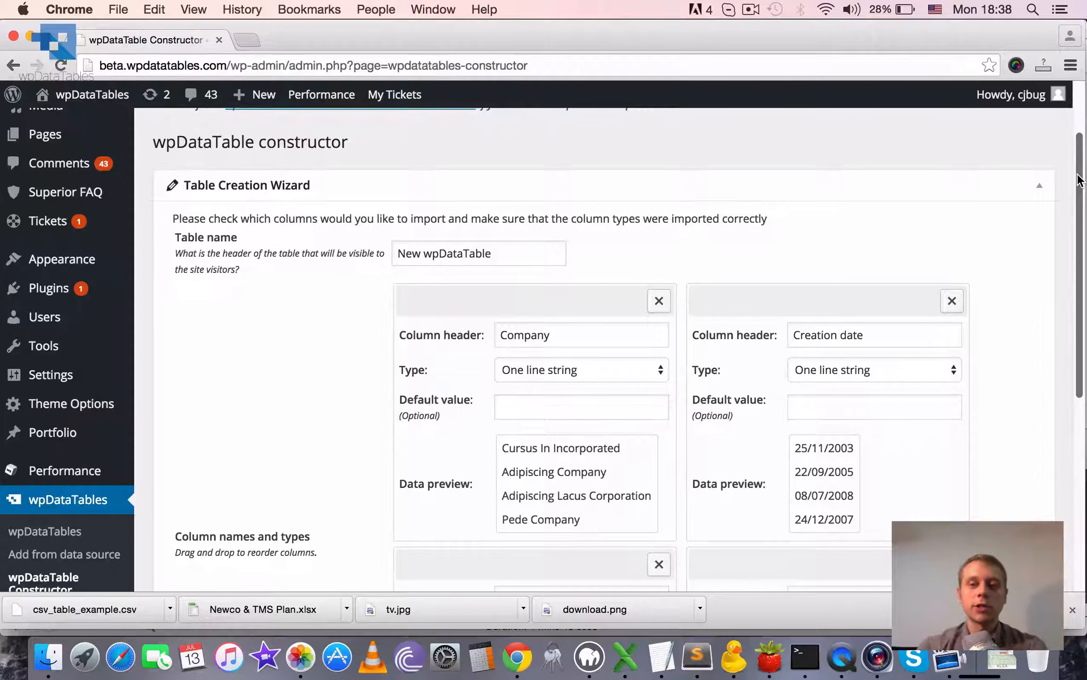
scroll(1078, 180, "up", 1)
left_click_drag(495, 278, 179, 242)
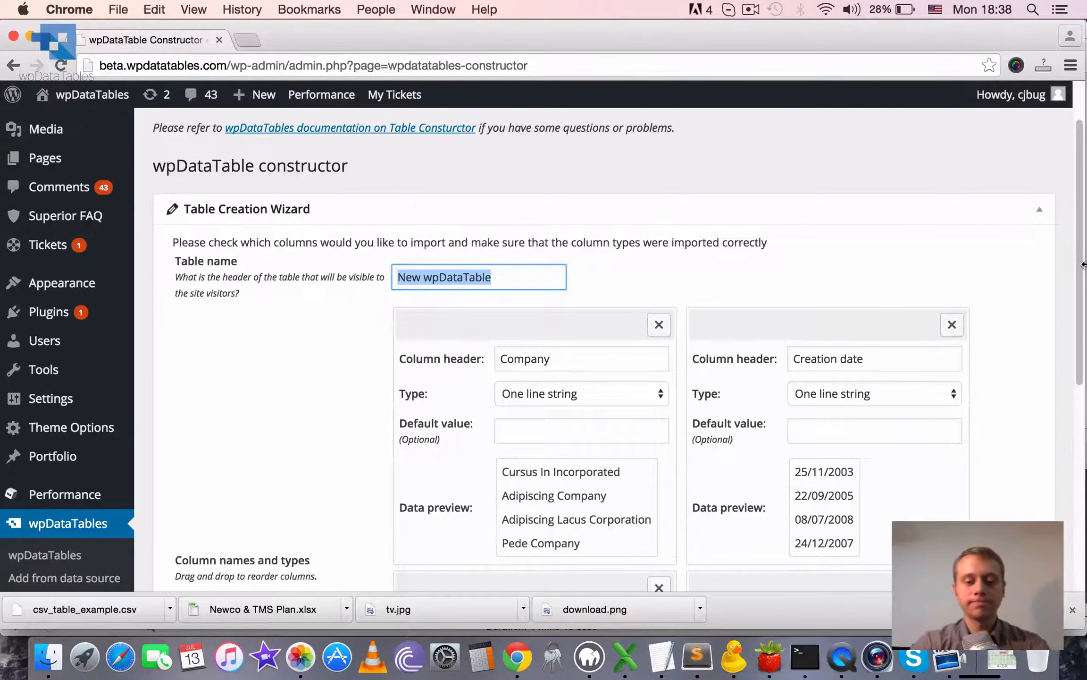
type("Demo CS")
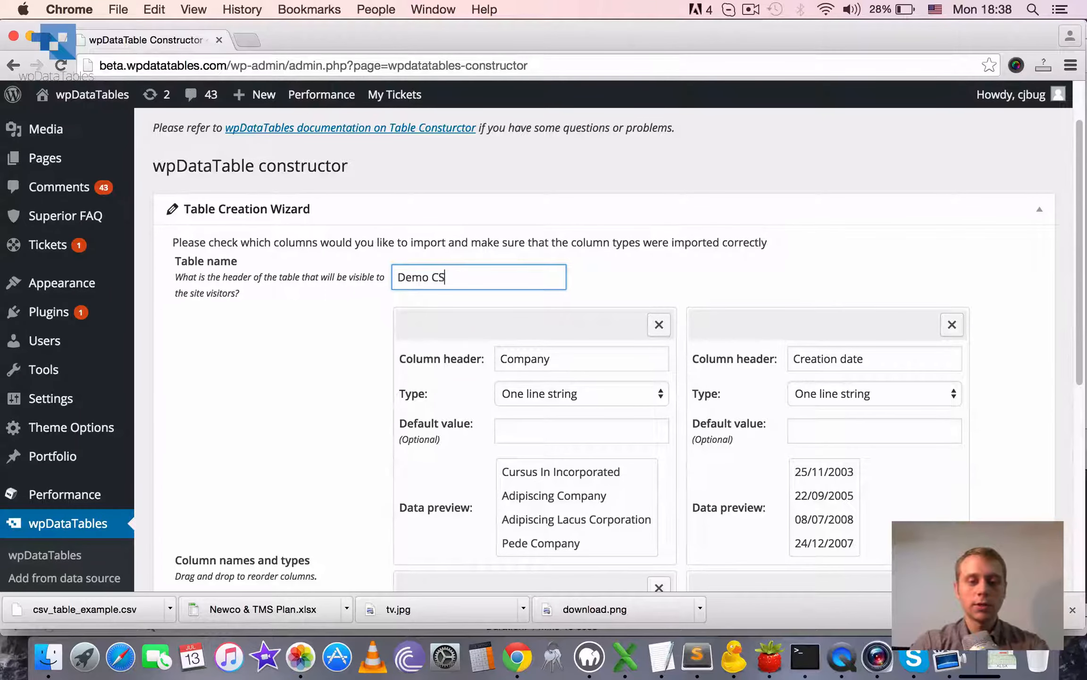
type("V import")
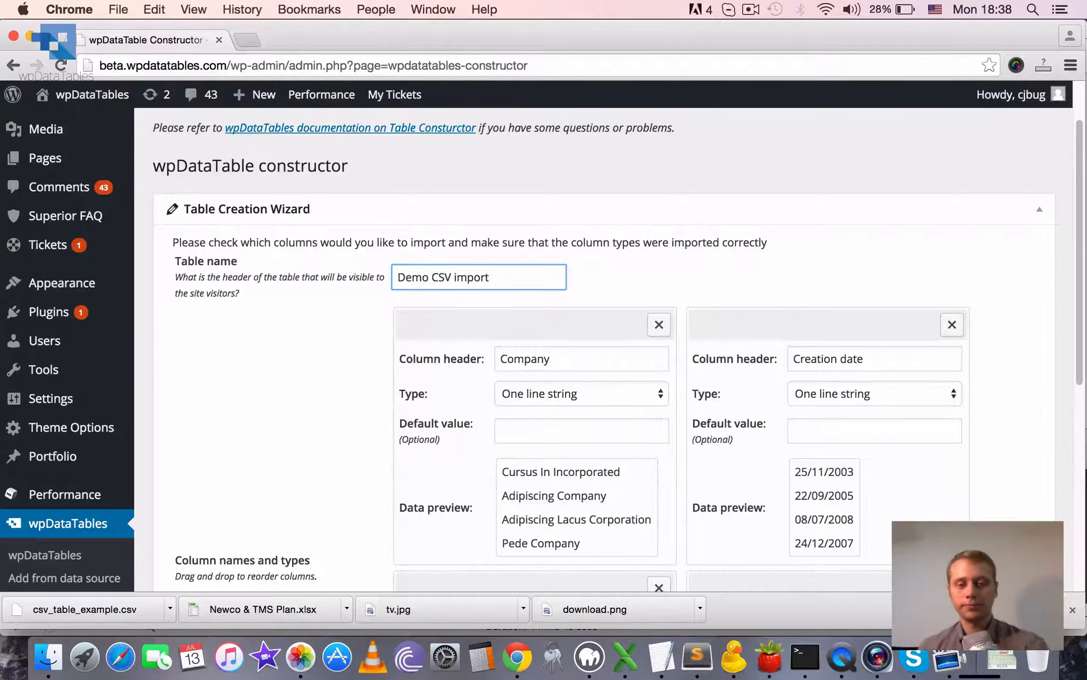
Review the headers, types and data previews of the columns detected from the CSV file.
scroll(991, 283, "down", 4)
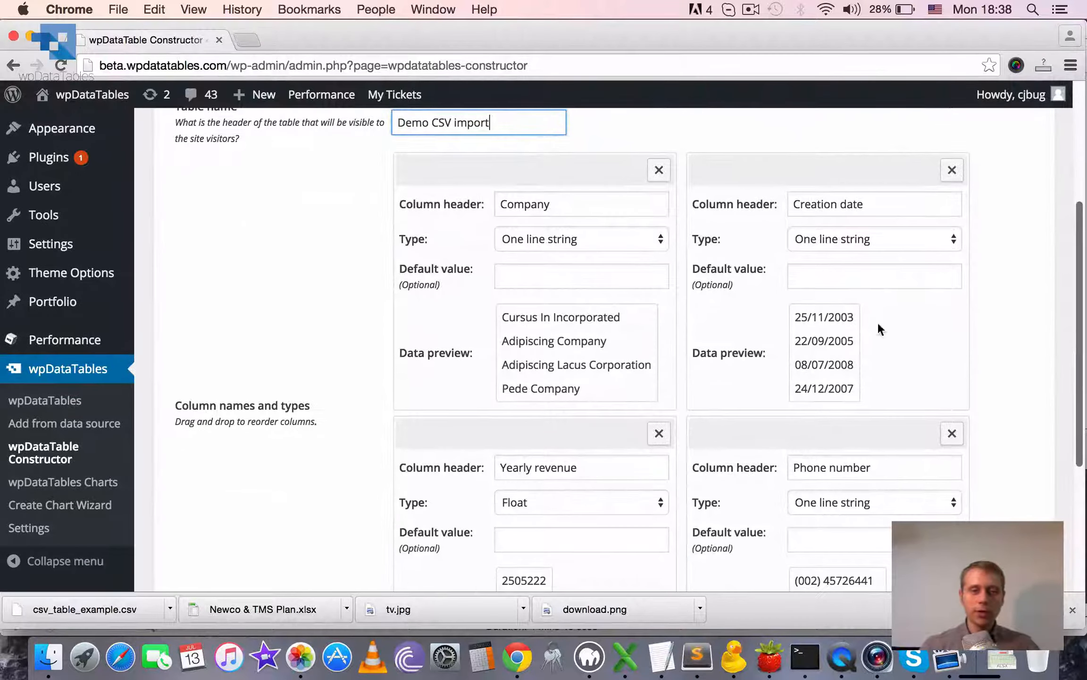
left_click_drag(1078, 235, 1063, 208)
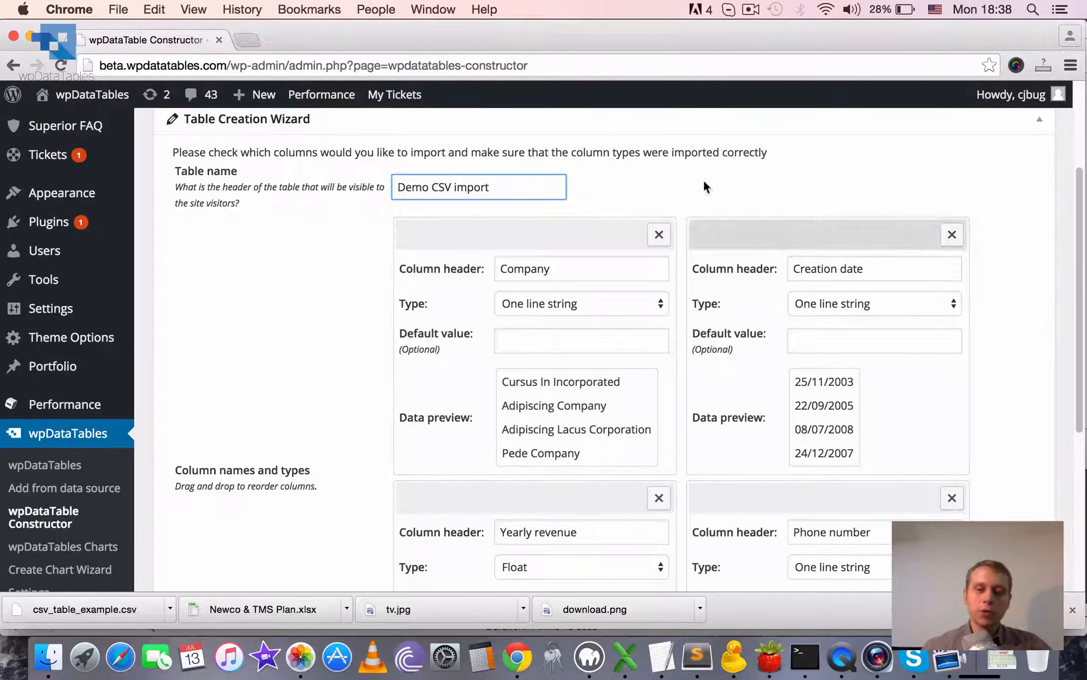
mouse_move(1074, 194)
left_mouse_down()
mouse_move(1057, 352)
mouse_move(1078, 340)
mouse_move(1078, 202)
left_mouse_up()
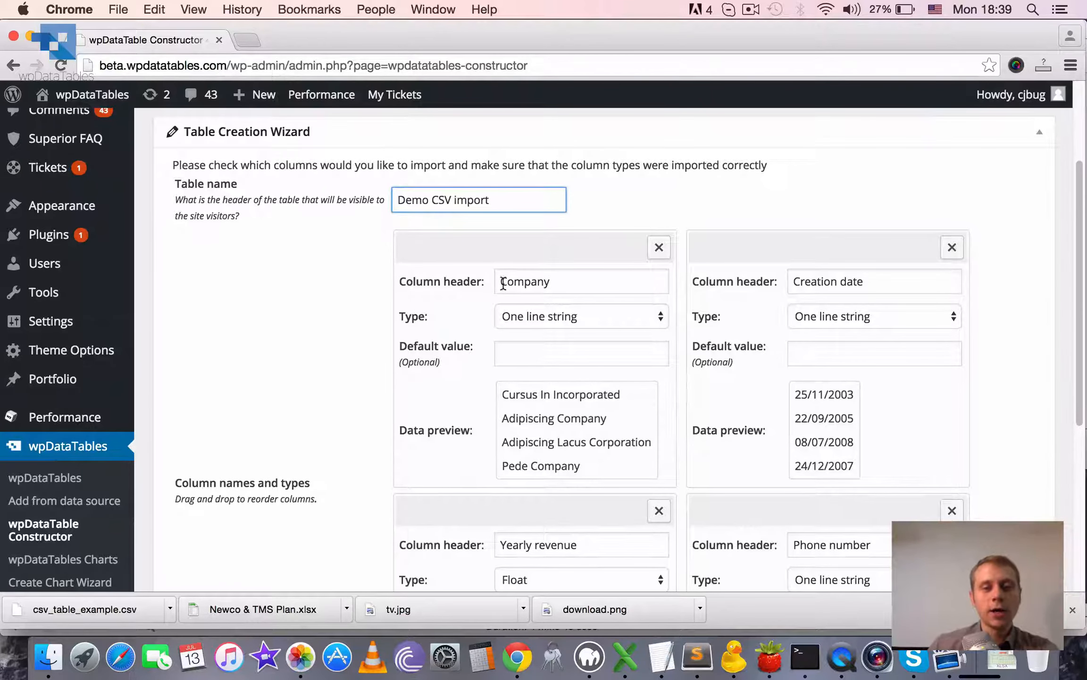
left_click(581, 281)
left_click_drag(581, 281, 493, 282)
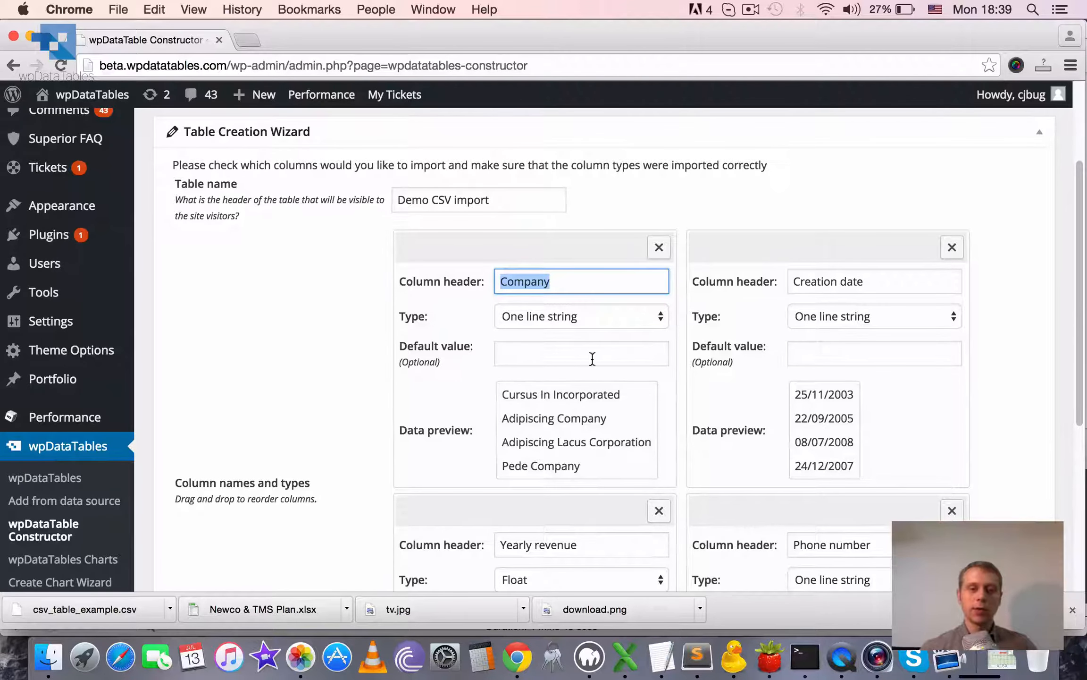
Try the Multi-line string, One-line selectbox and Multi-line selectbox types on the Company column.
left_click(603, 312)
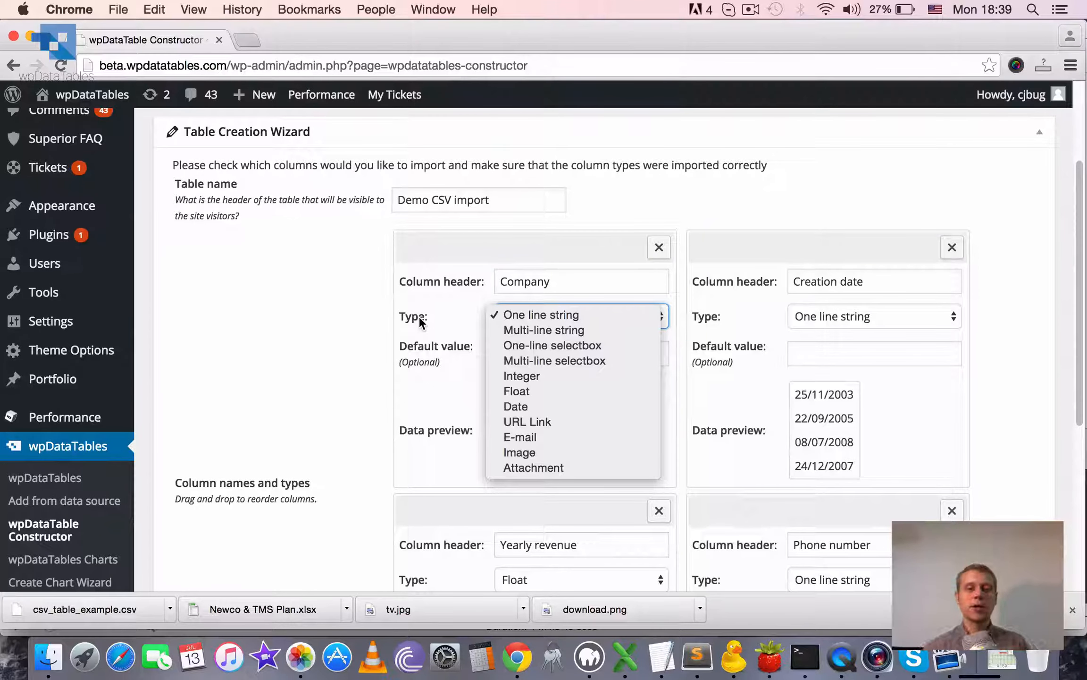
left_click(579, 330)
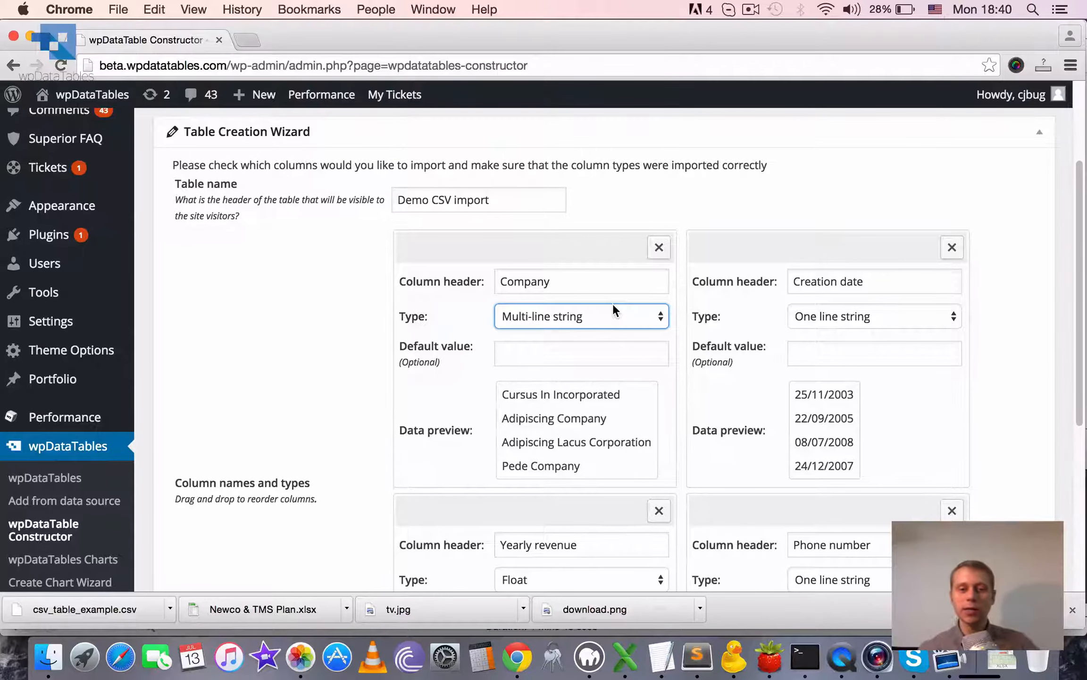
left_click(611, 313)
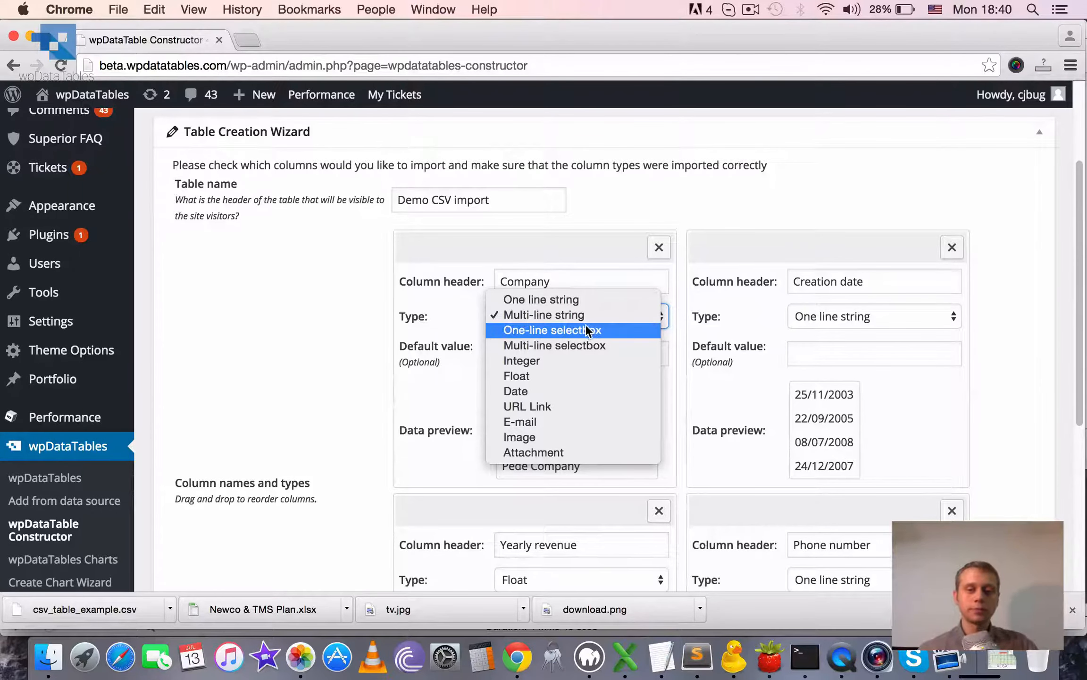
key("Escape")
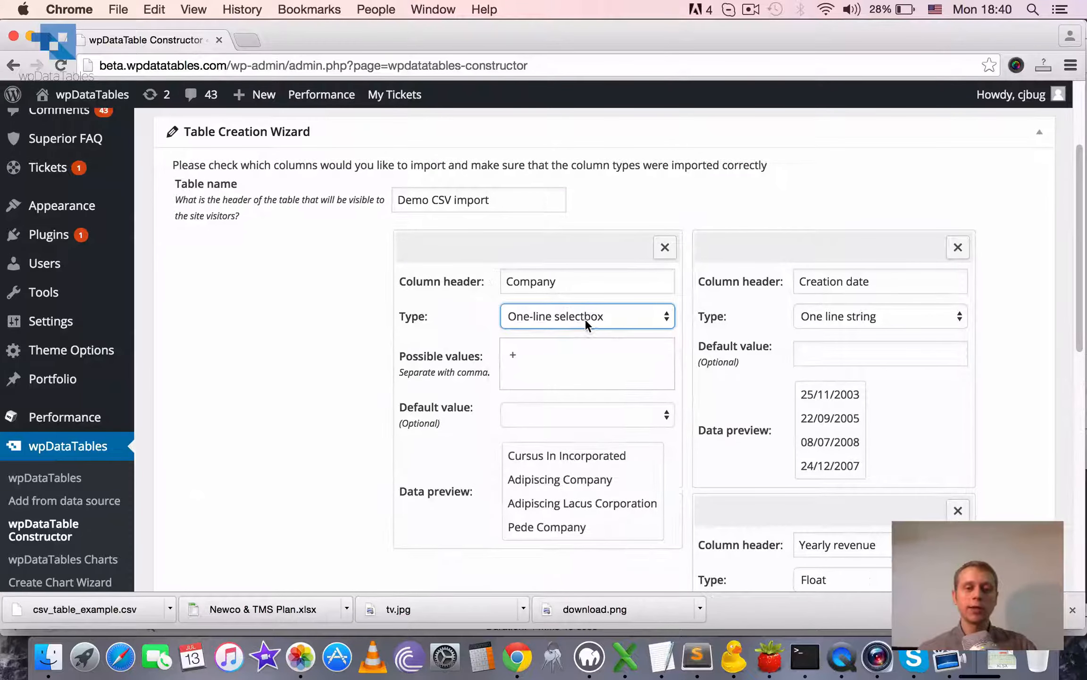
left_click(584, 318)
left_click(583, 329)
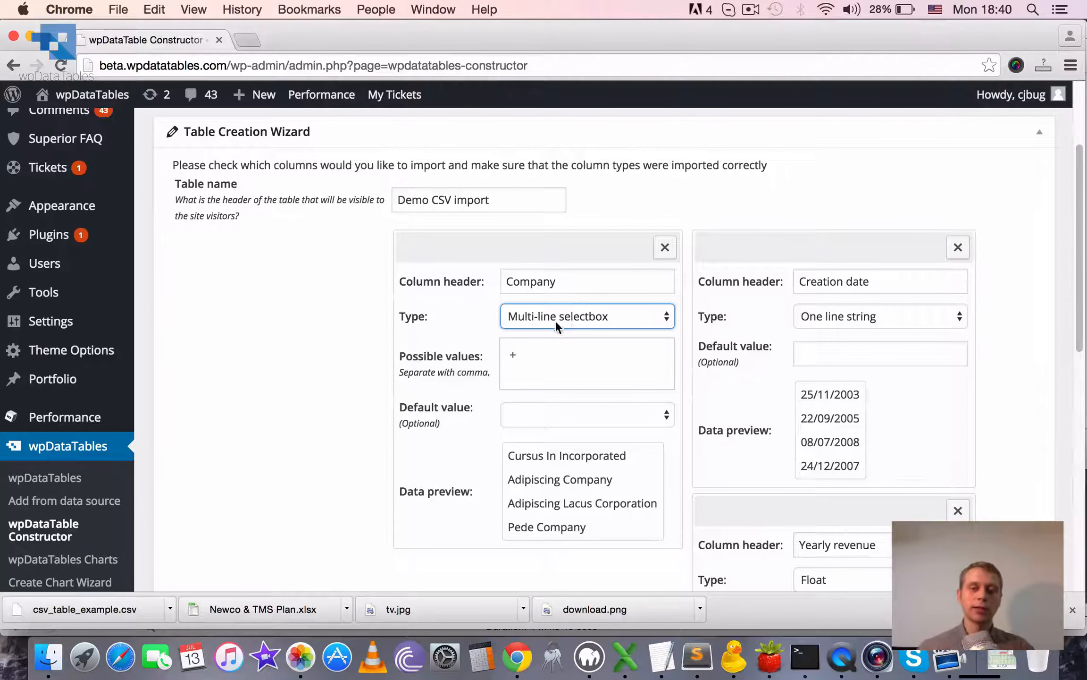
Try switching the Company column's type between One-line selectbox and Multi-line string.
left_click(555, 322)
left_click(559, 298)
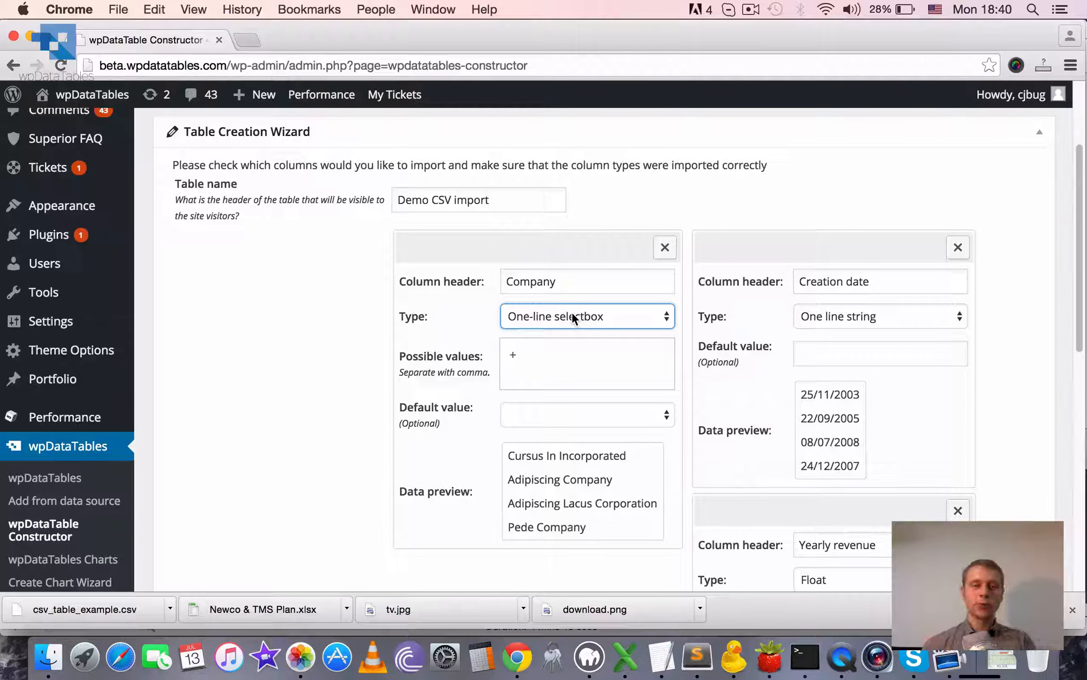
left_click(571, 312)
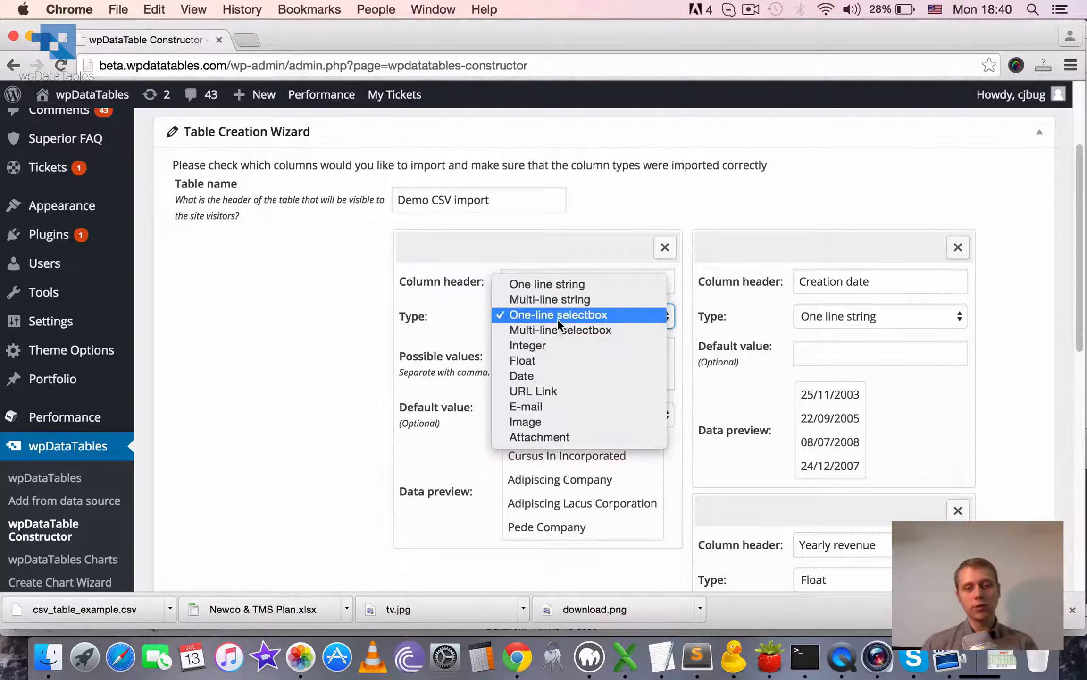
left_click(557, 319)
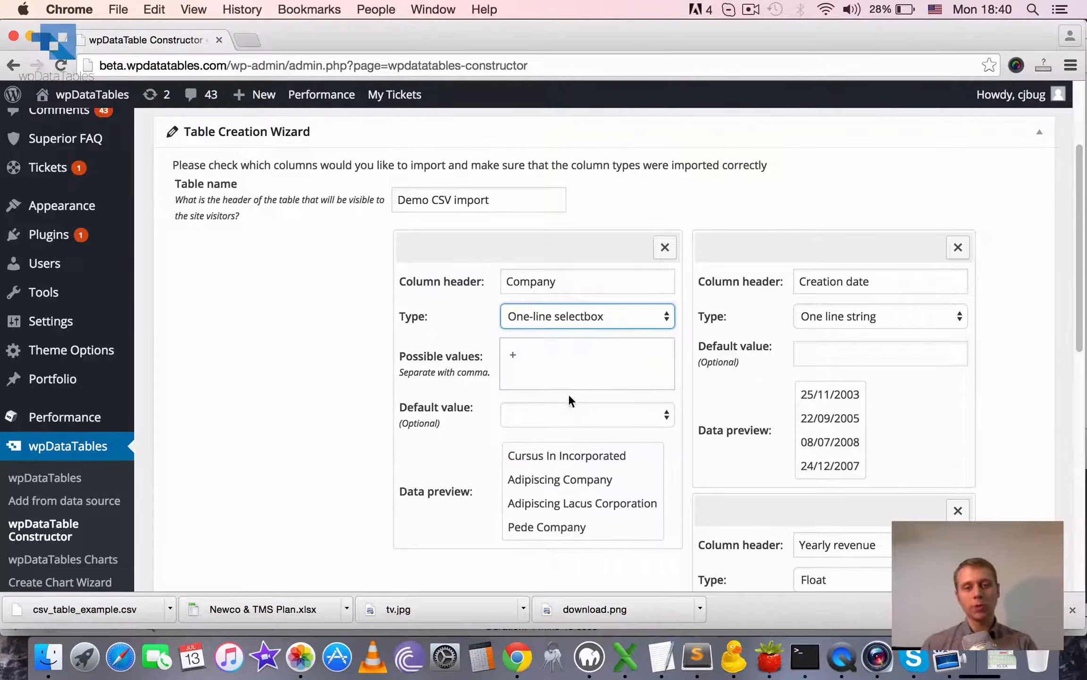
left_click(569, 311)
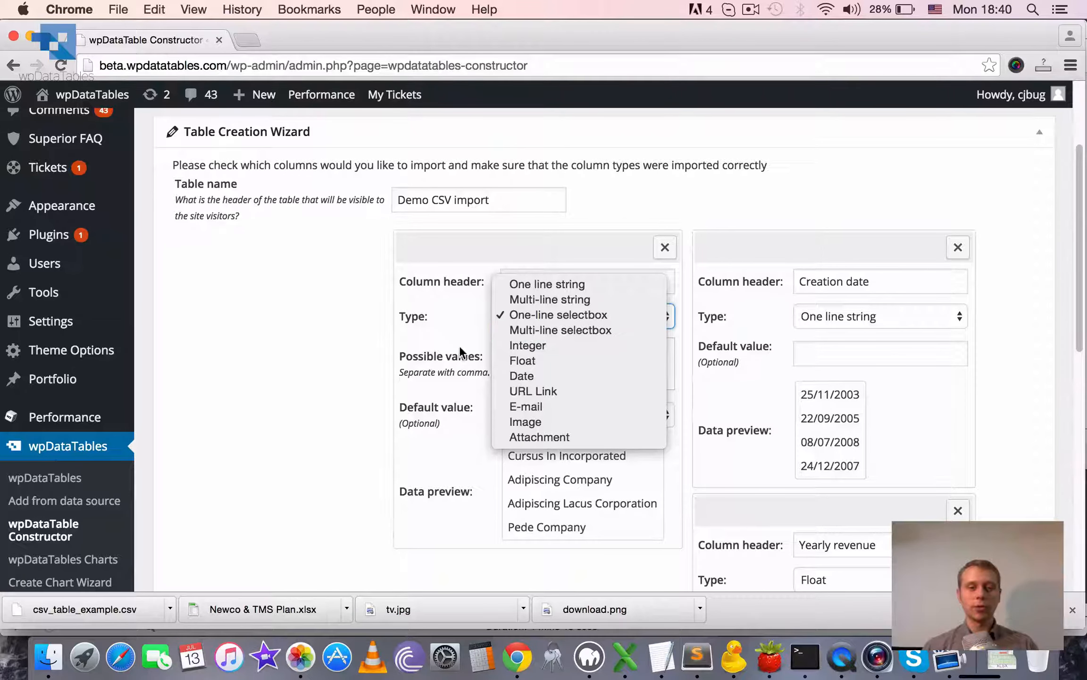
left_click(290, 294)
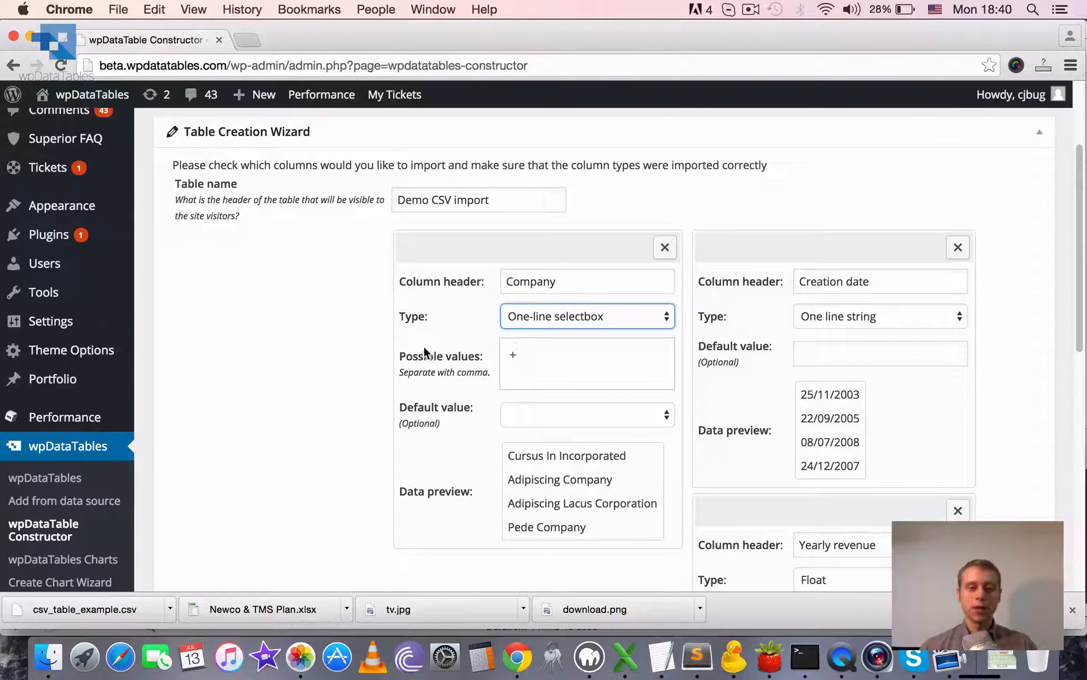
left_click(585, 320)
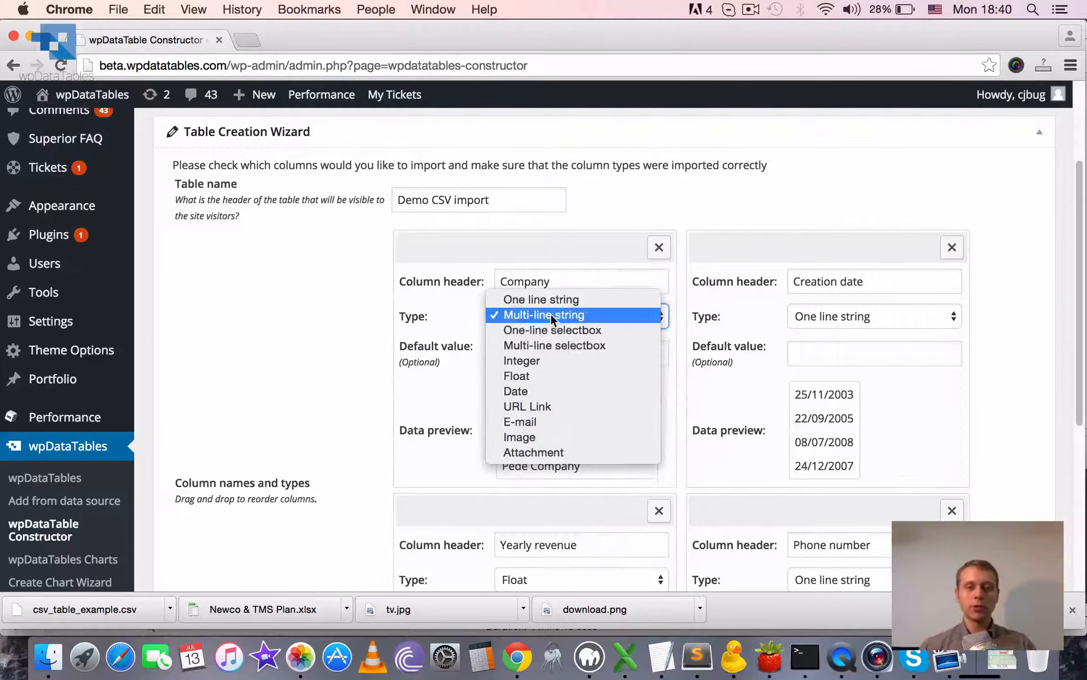
left_click(548, 330)
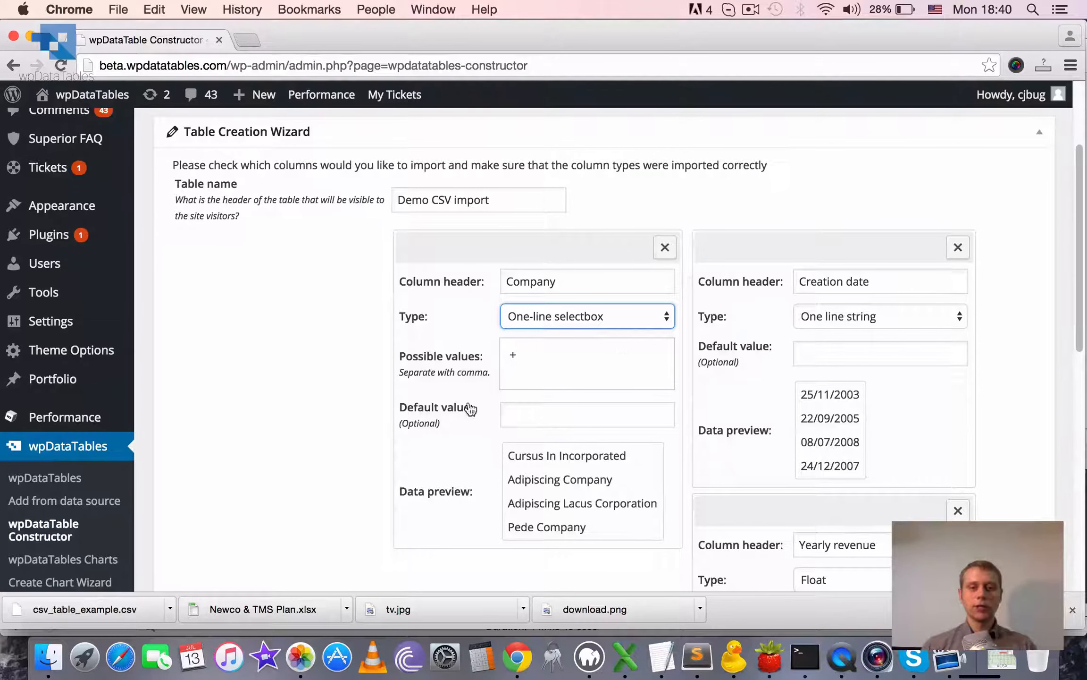
Try the Integer, Float and Date types on the Company column.
left_click(593, 313)
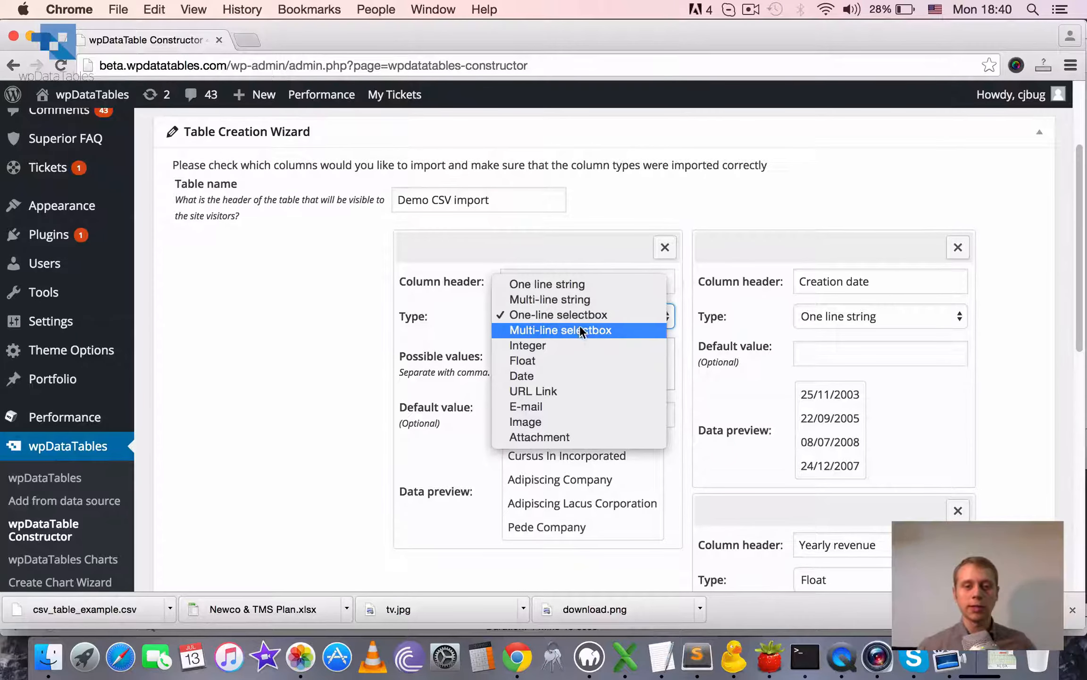
left_click(598, 345)
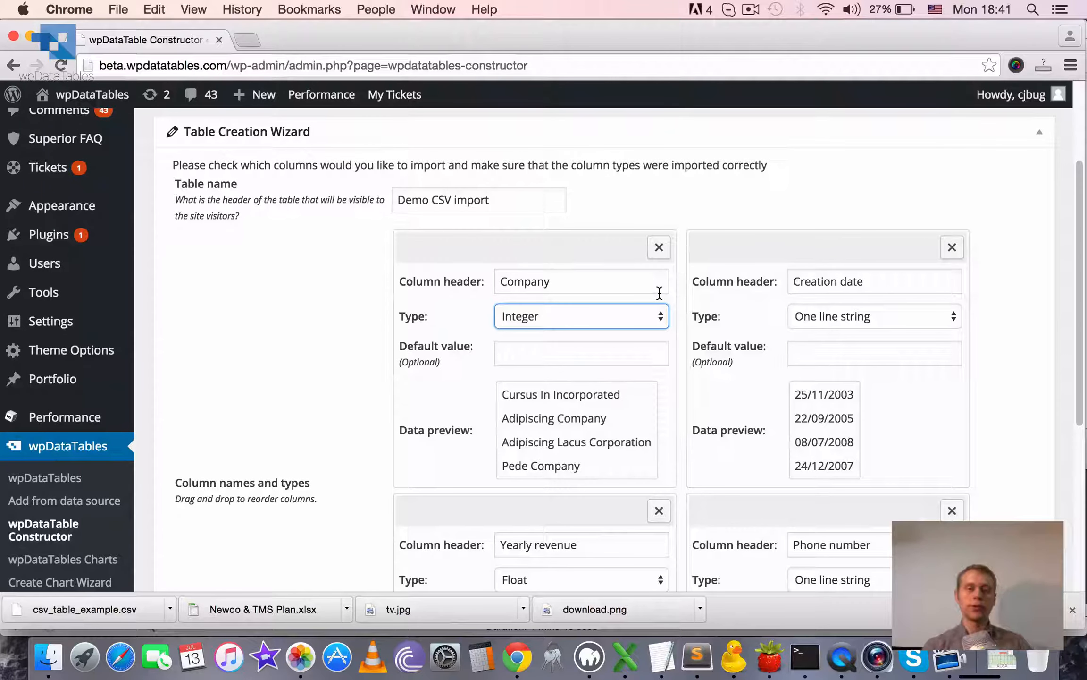
left_click(630, 315)
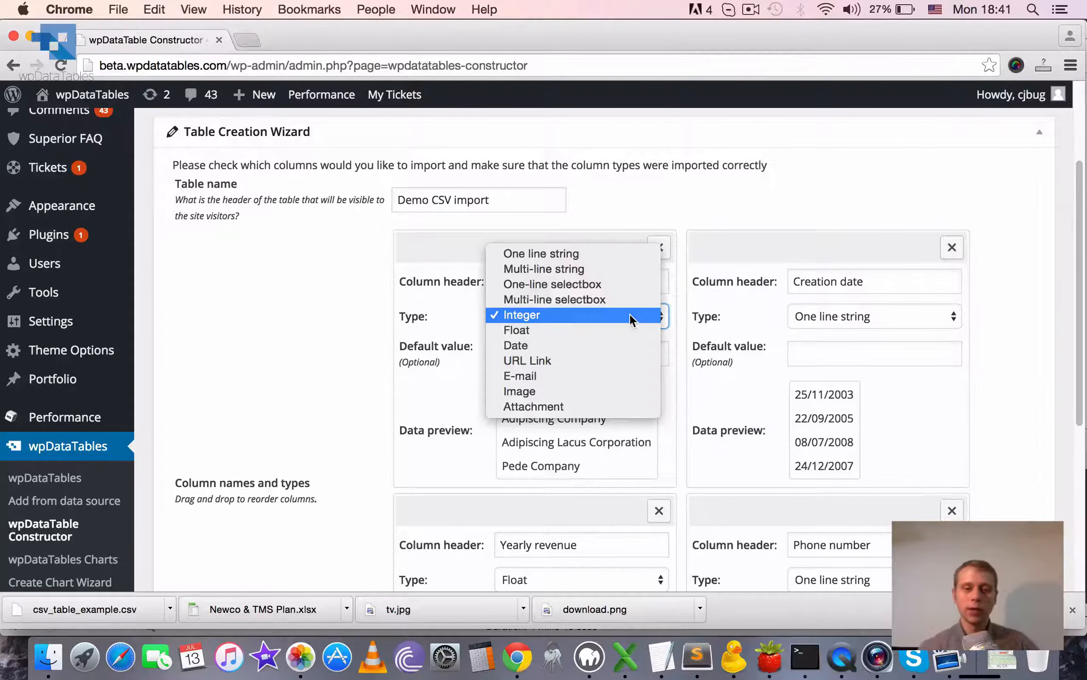
left_click(530, 329)
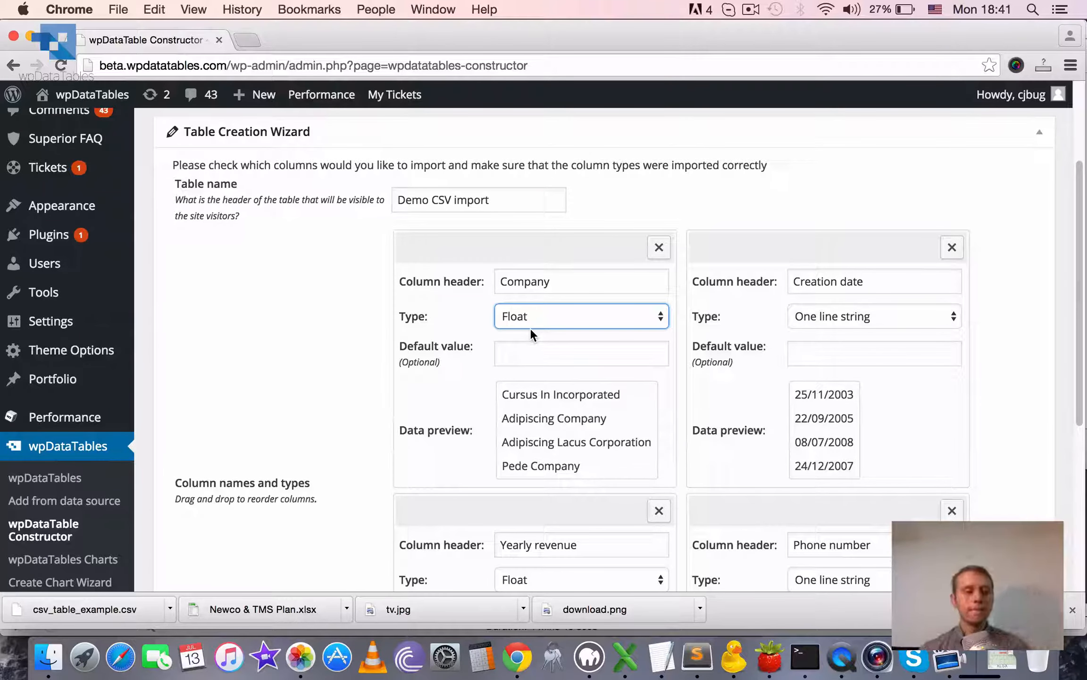
scroll(71, 519, "down", 5)
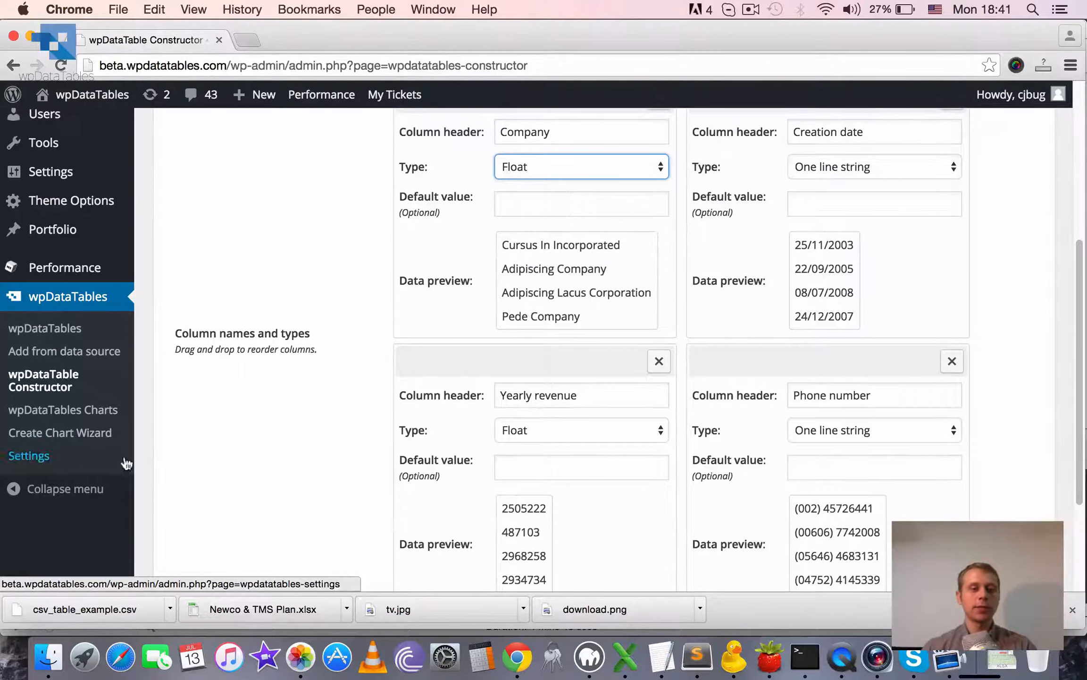
scroll(576, 417, "up", 4)
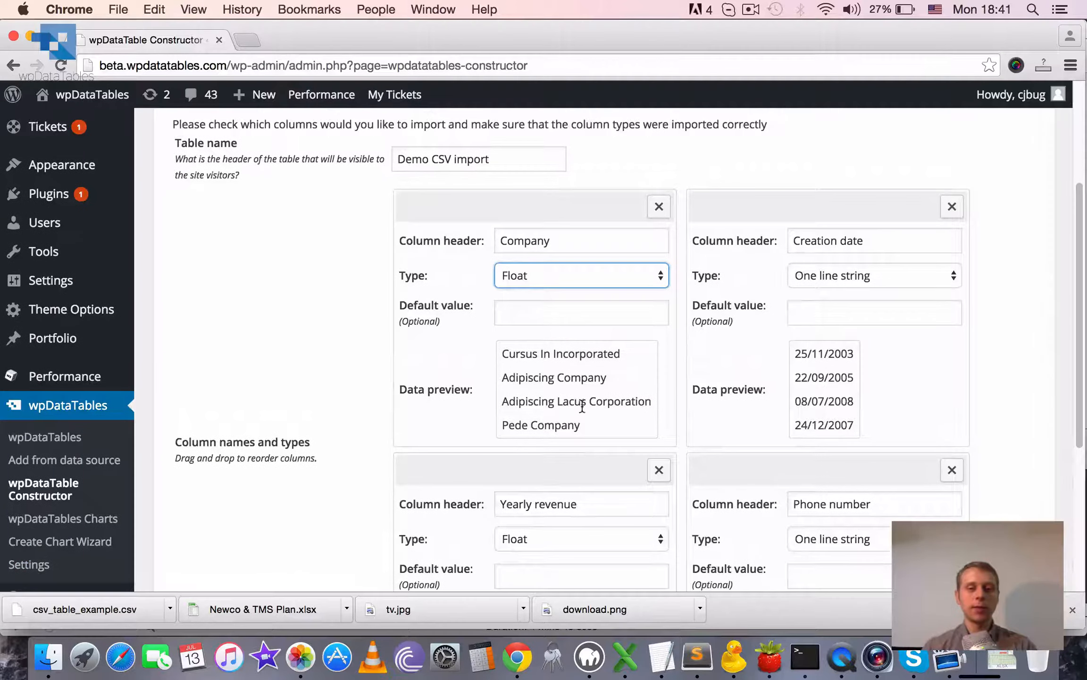
left_click(546, 273)
left_click(544, 288)
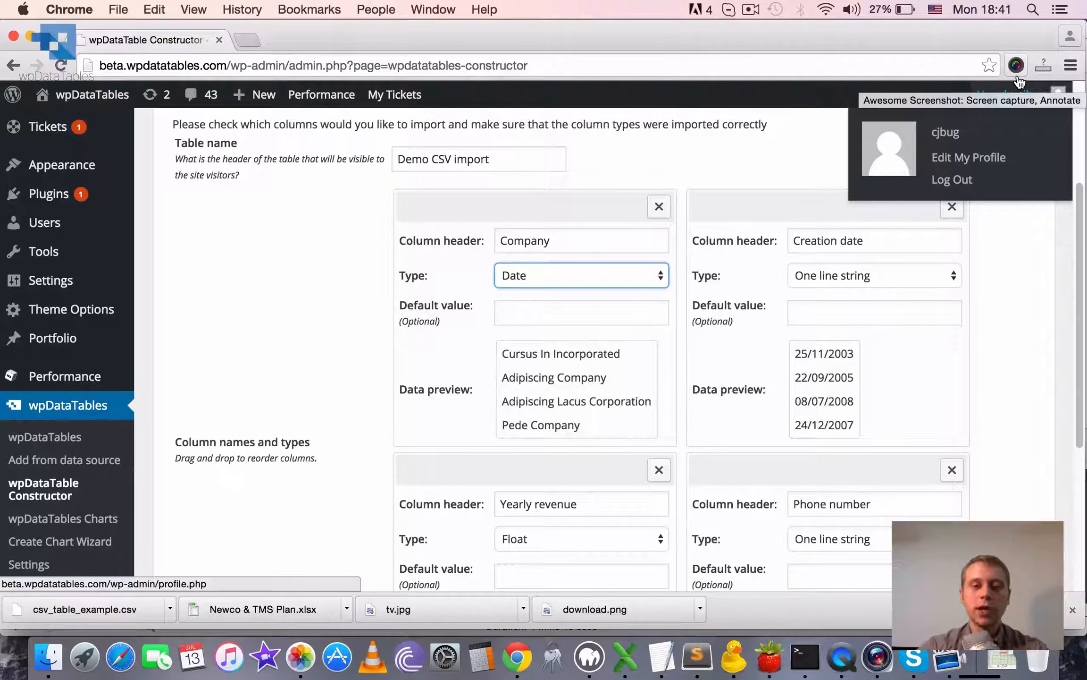
left_click(1042, 260)
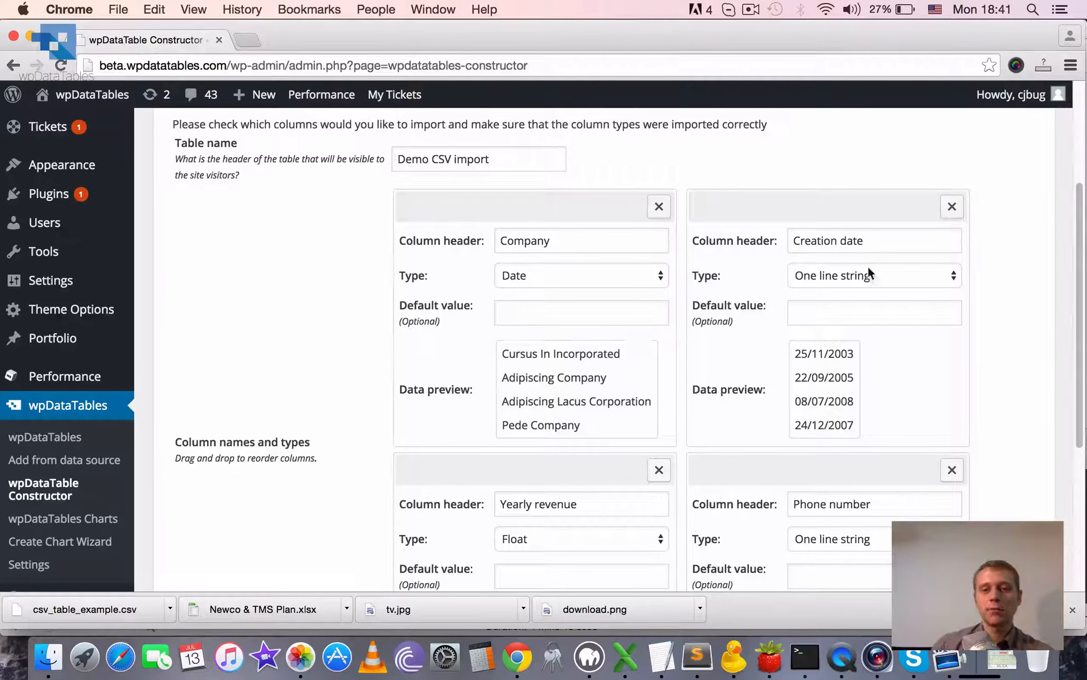
Set the Creation date column's type to Date.
left_click(892, 273)
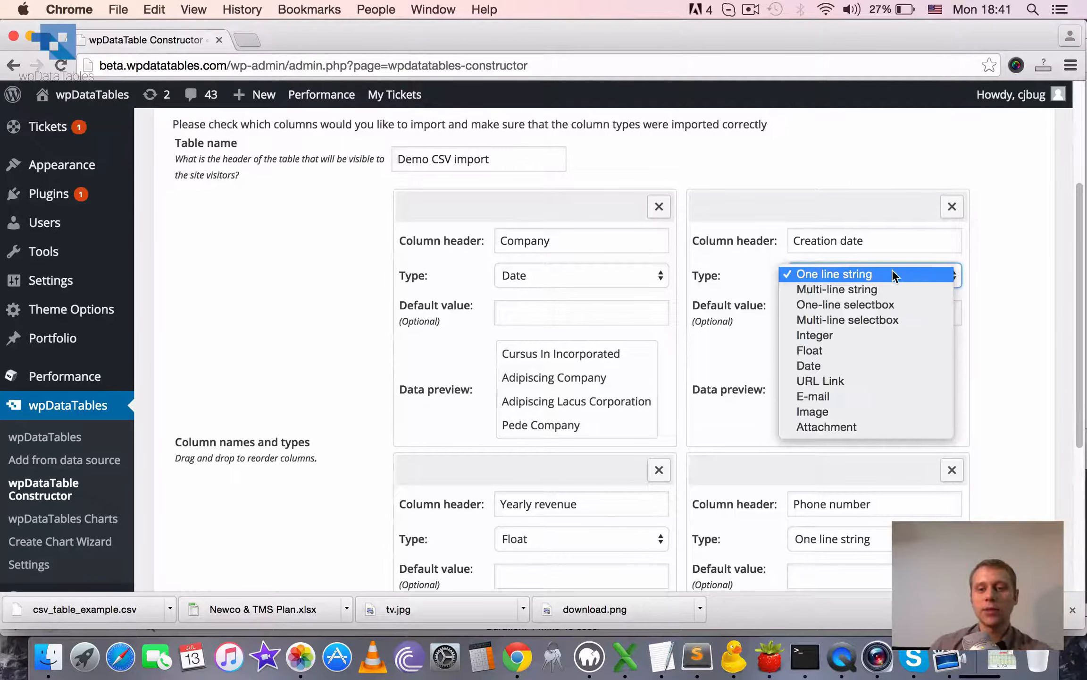
left_click(856, 365)
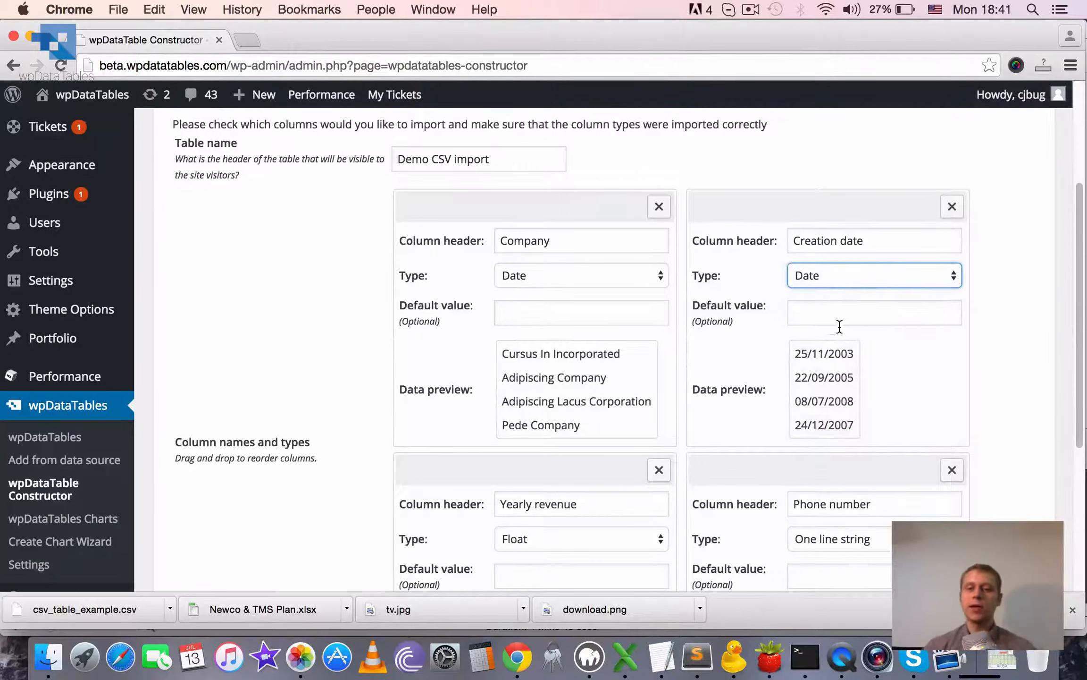
Try the URL Link, E-mail, Image and Attachment types on the Company column.
left_click(544, 275)
left_click(555, 290)
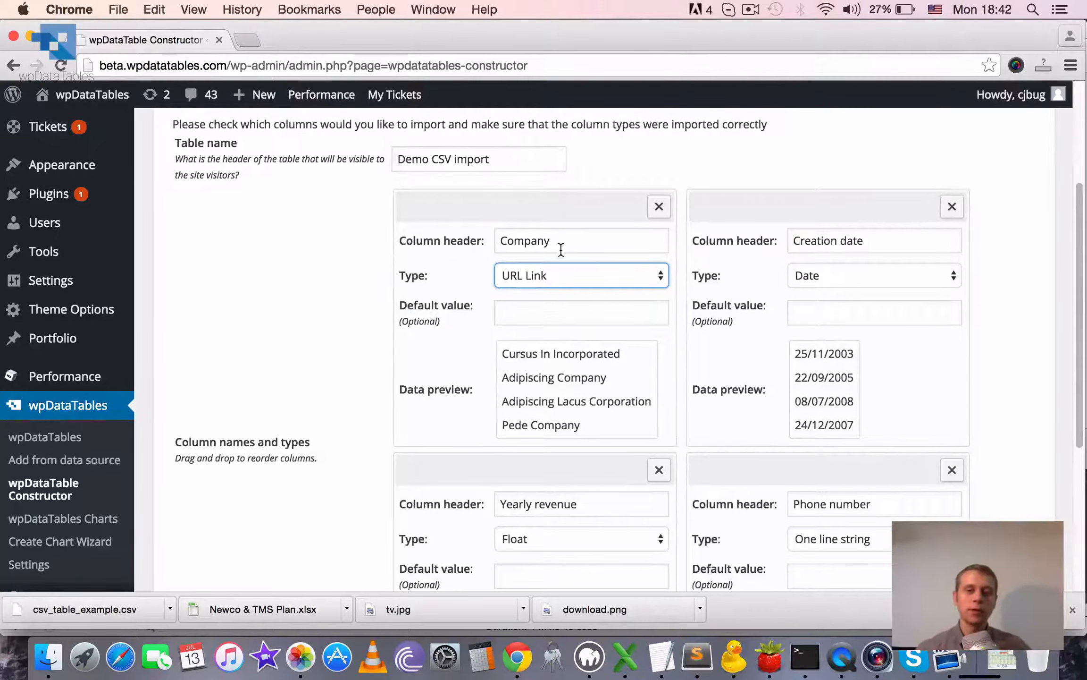
left_click(562, 275)
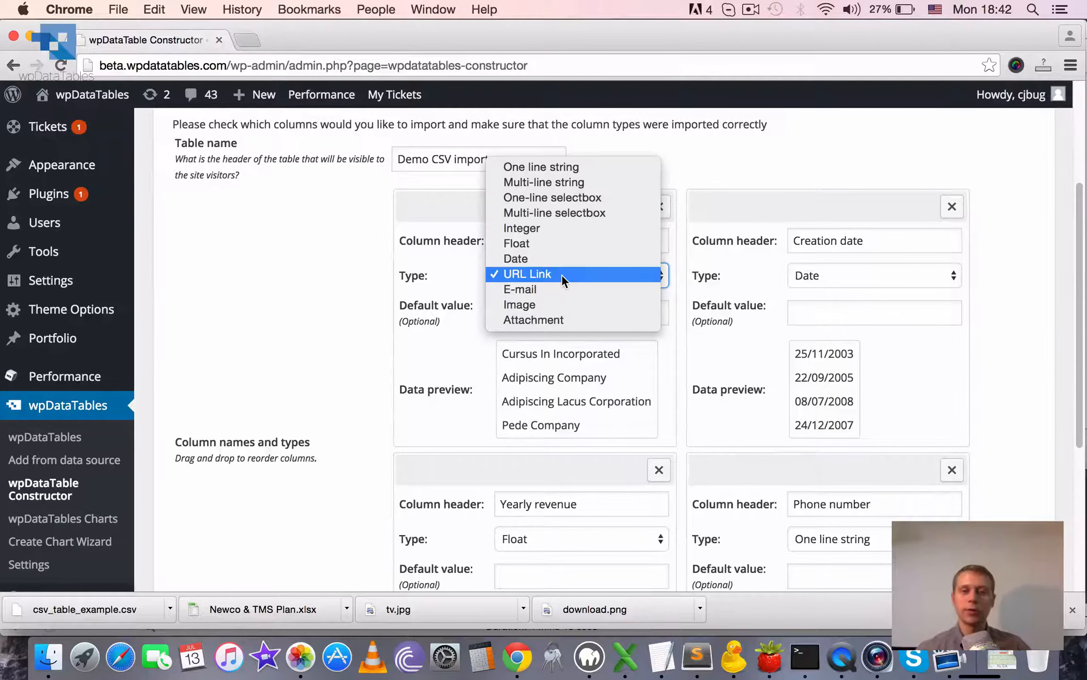
left_click(520, 289)
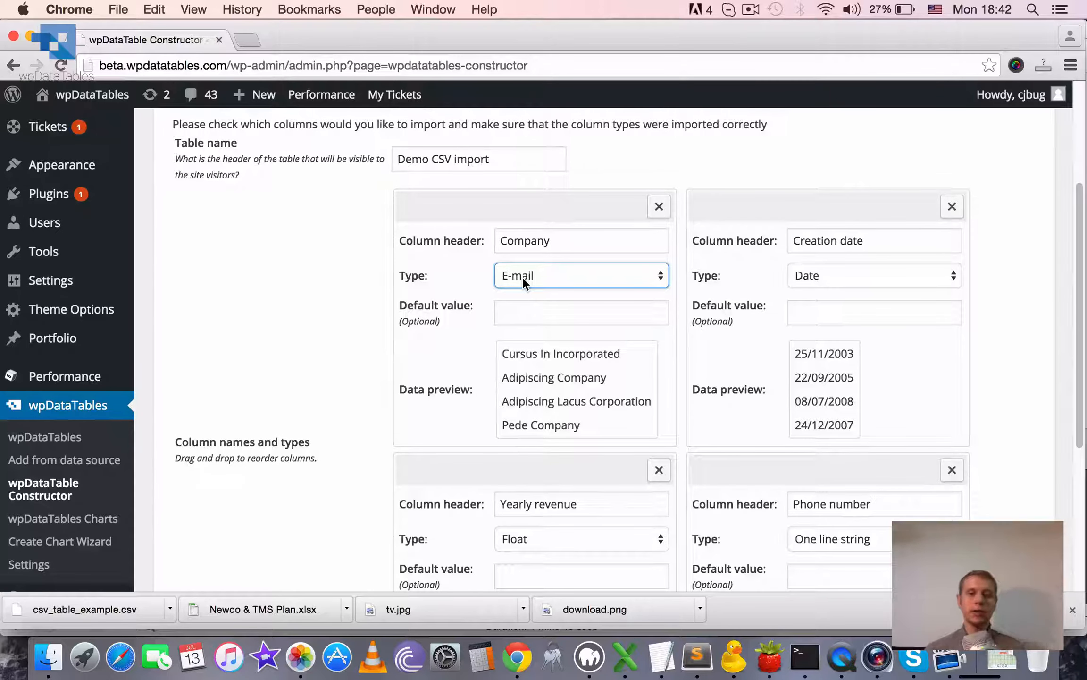
left_click(522, 277)
left_click(536, 302)
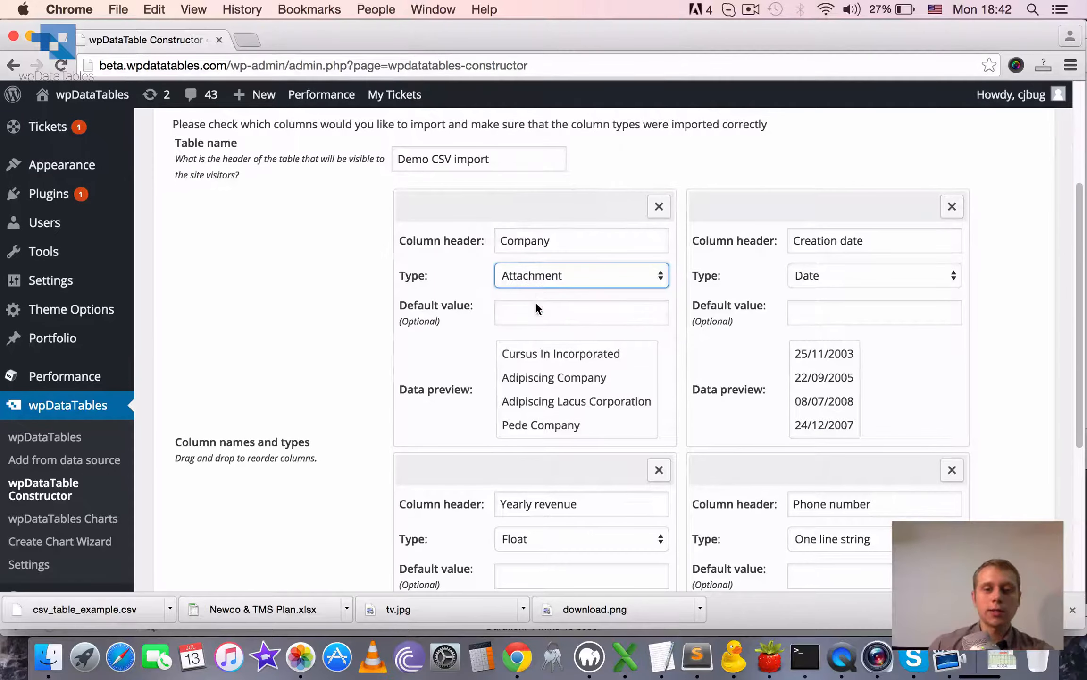
left_click(543, 279)
left_click(537, 262)
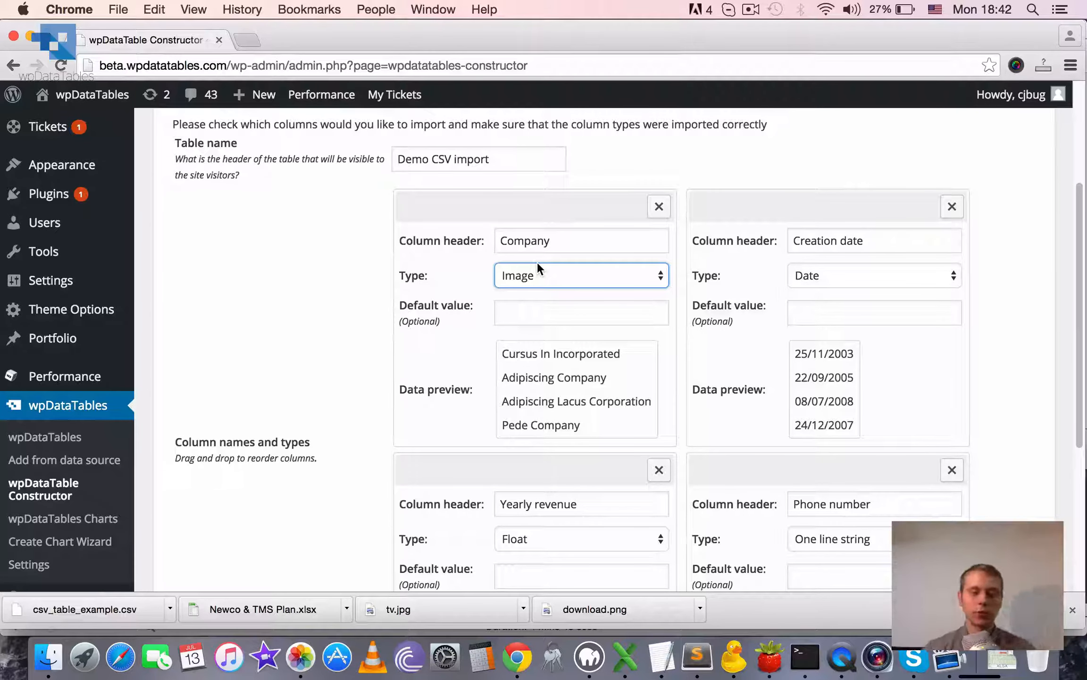
left_click(538, 265)
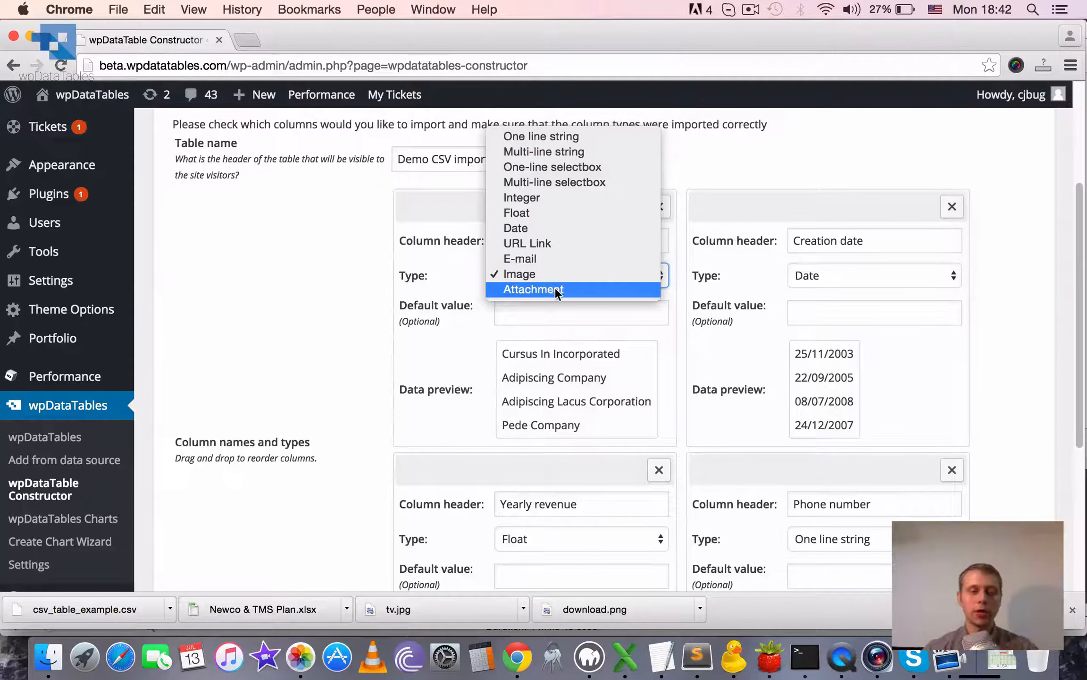
left_click(557, 289)
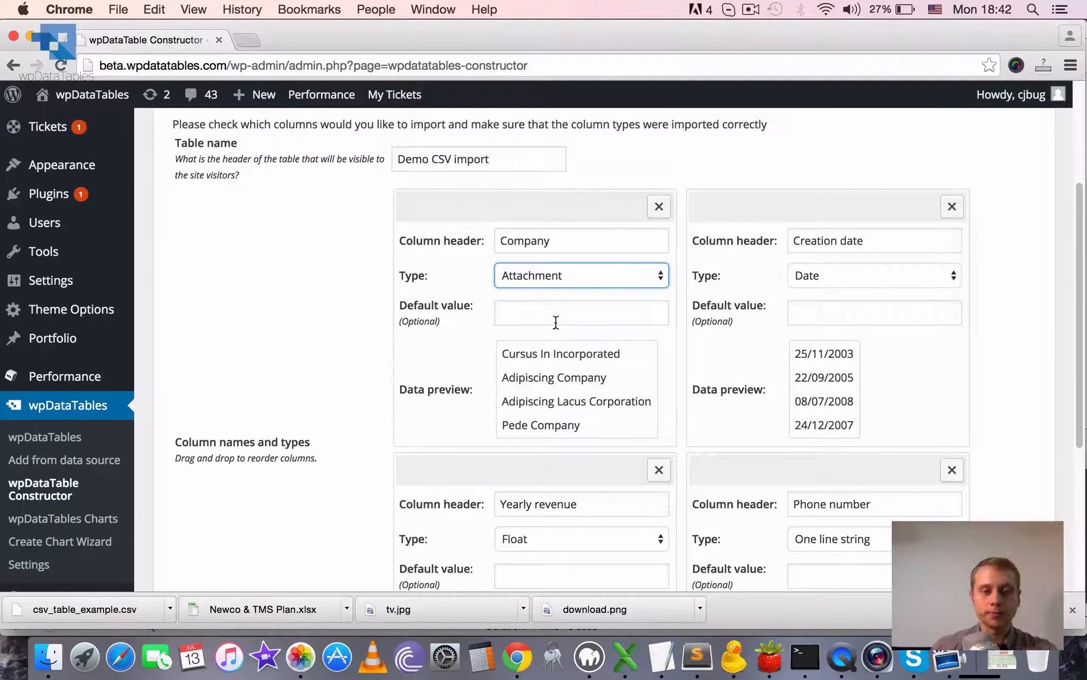
Set the Company column's type to One-line selectbox and enter Red, Green and White as its possible values.
left_click(550, 278)
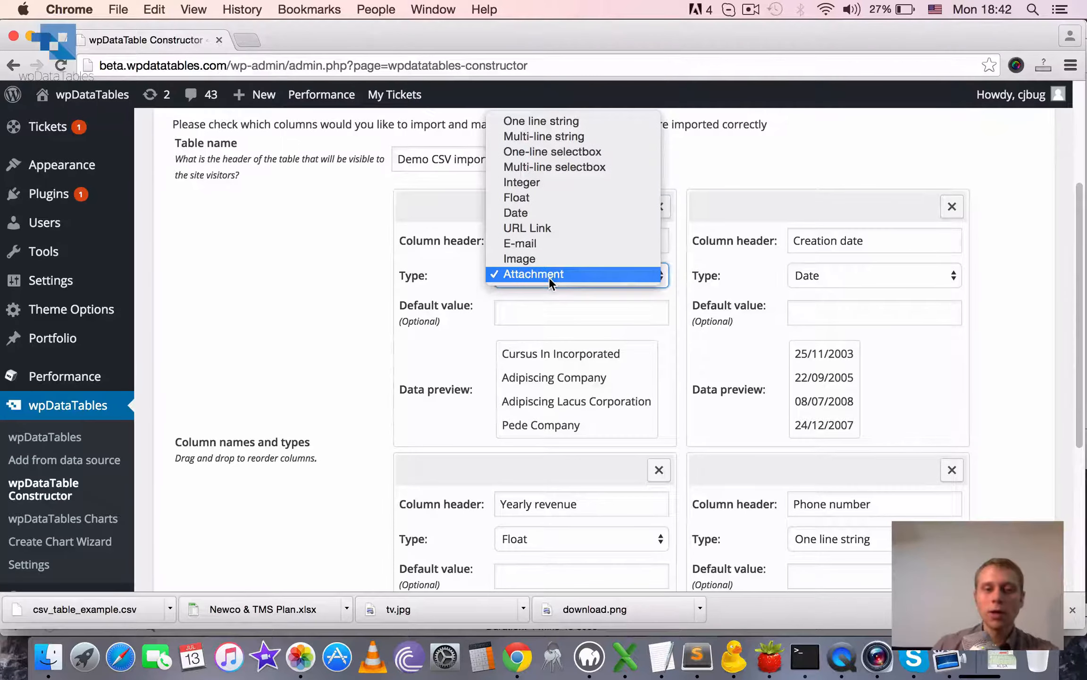
left_click(549, 152)
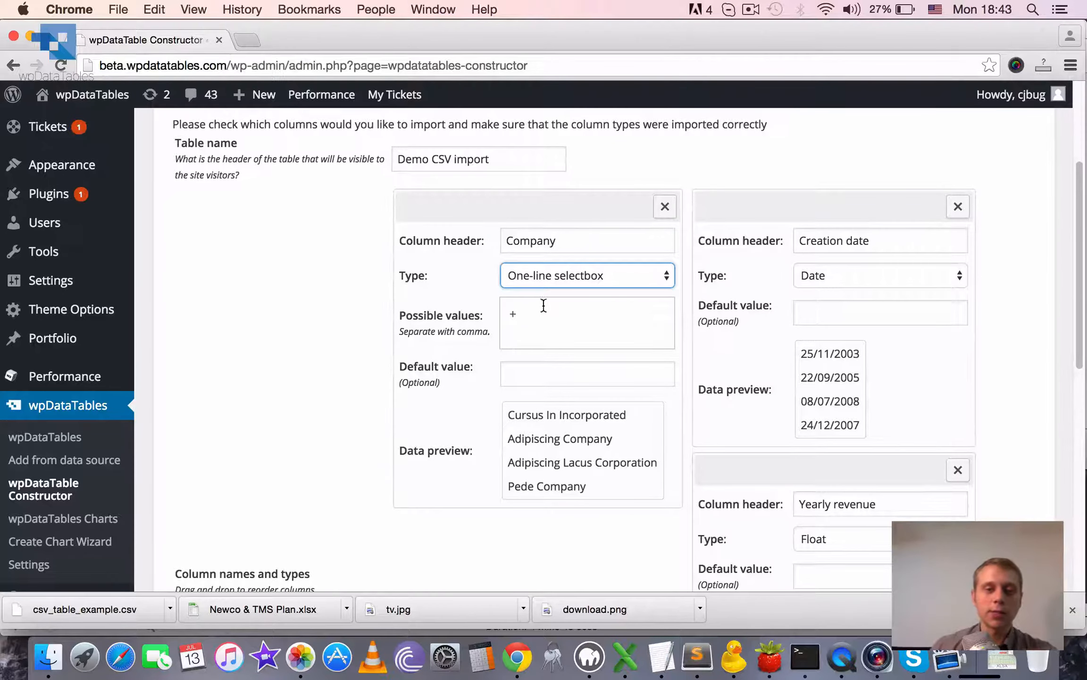
scroll(581, 294, "down", 2)
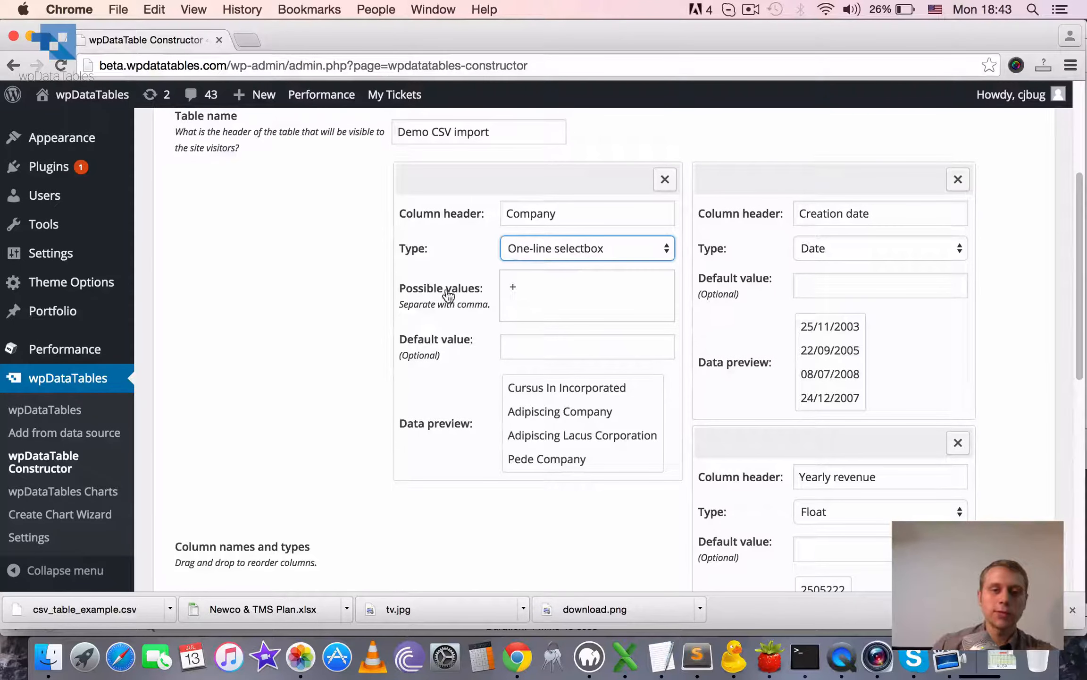
left_click(534, 296)
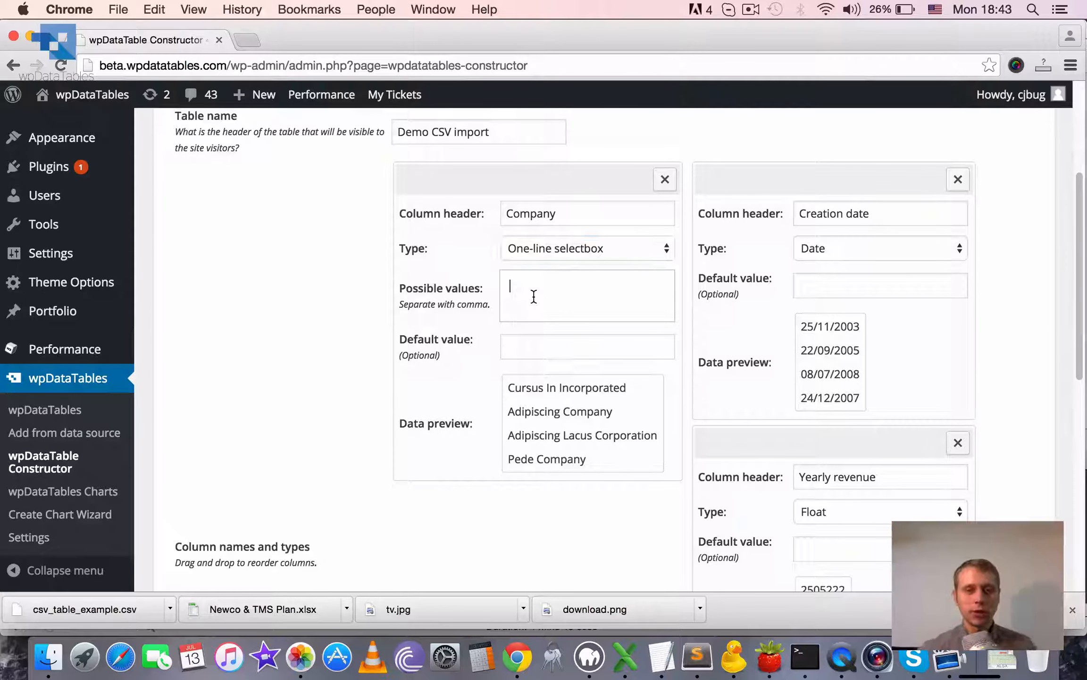
type("Red")
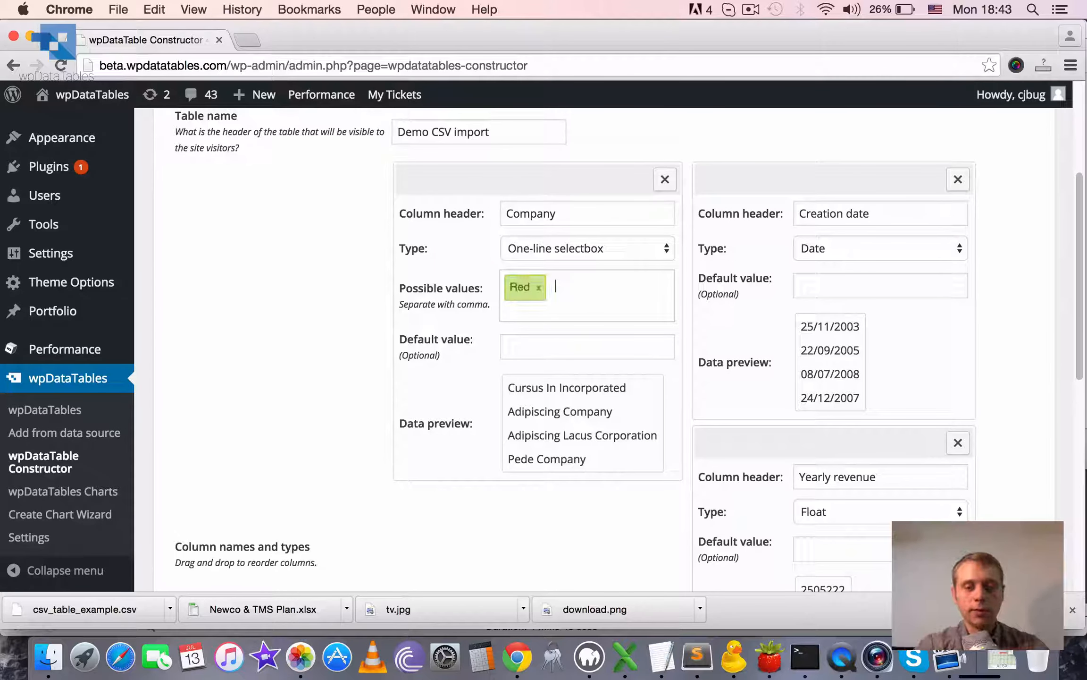
type(",Green,White,")
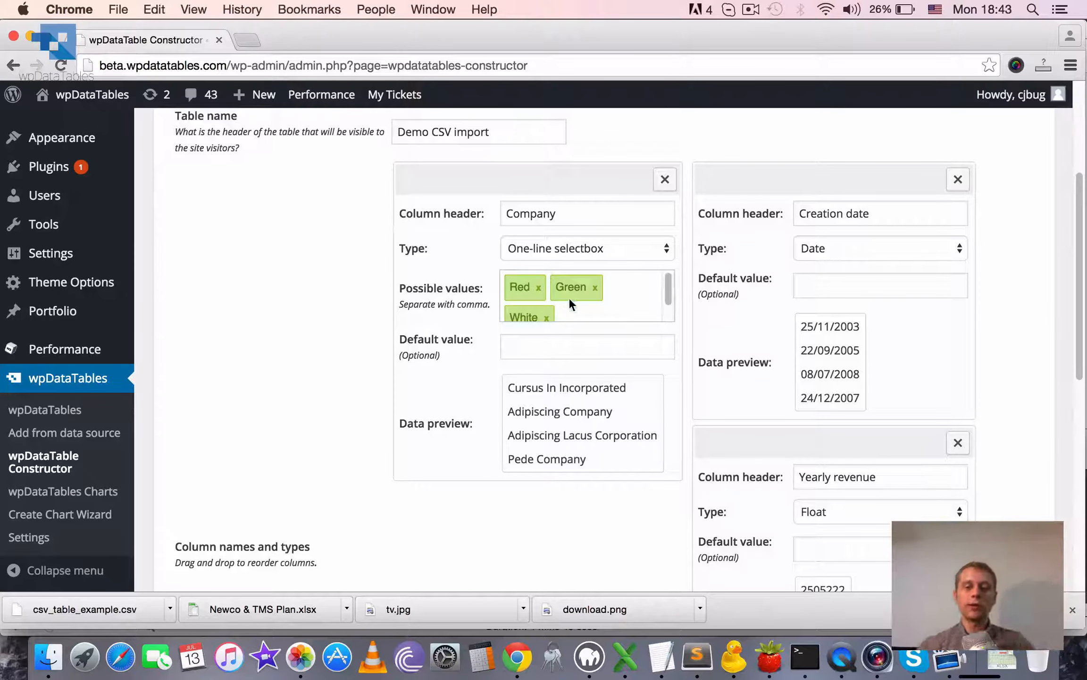
Remove Green and White from the Company column's possible values.
scroll(667, 286, "down", 1)
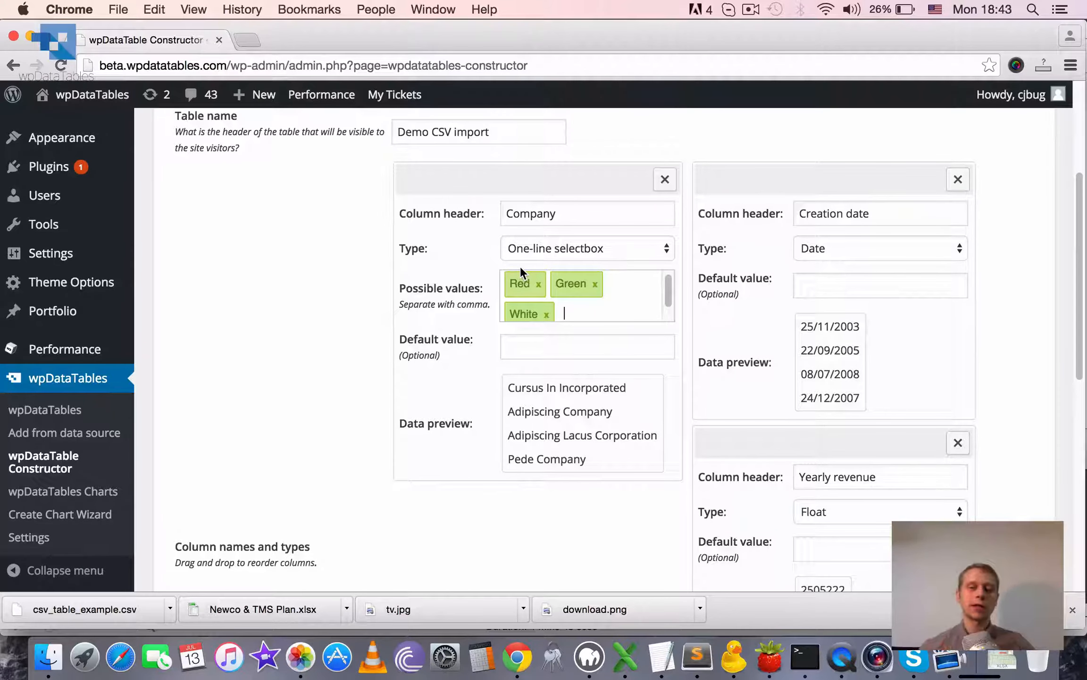
left_click_drag(668, 293, 667, 287)
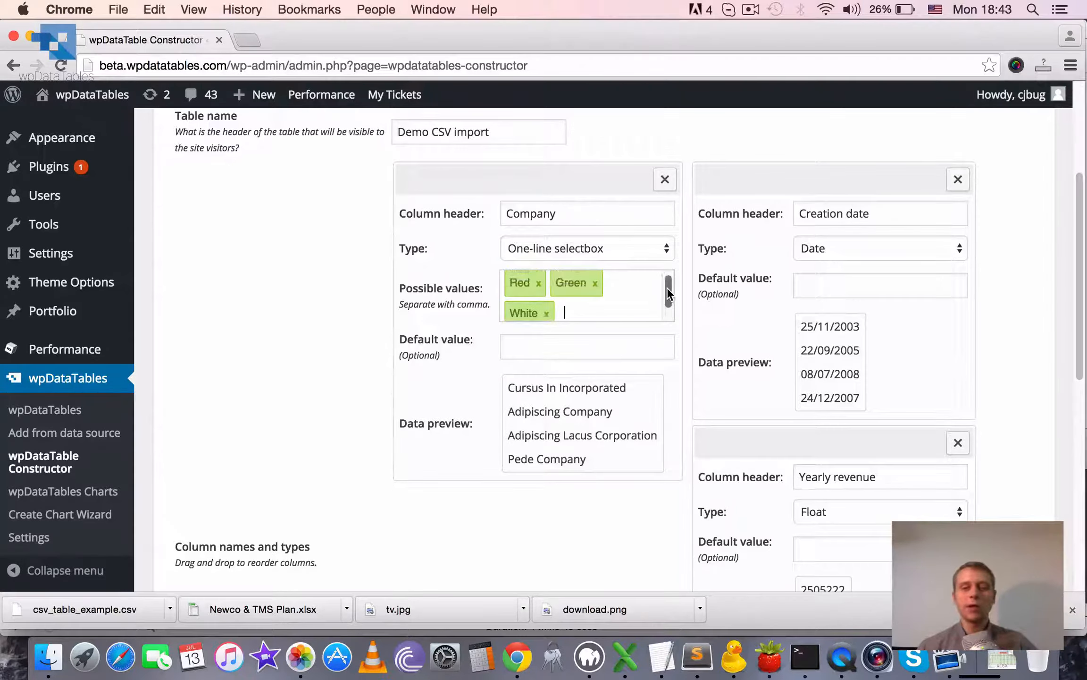
left_click(595, 284)
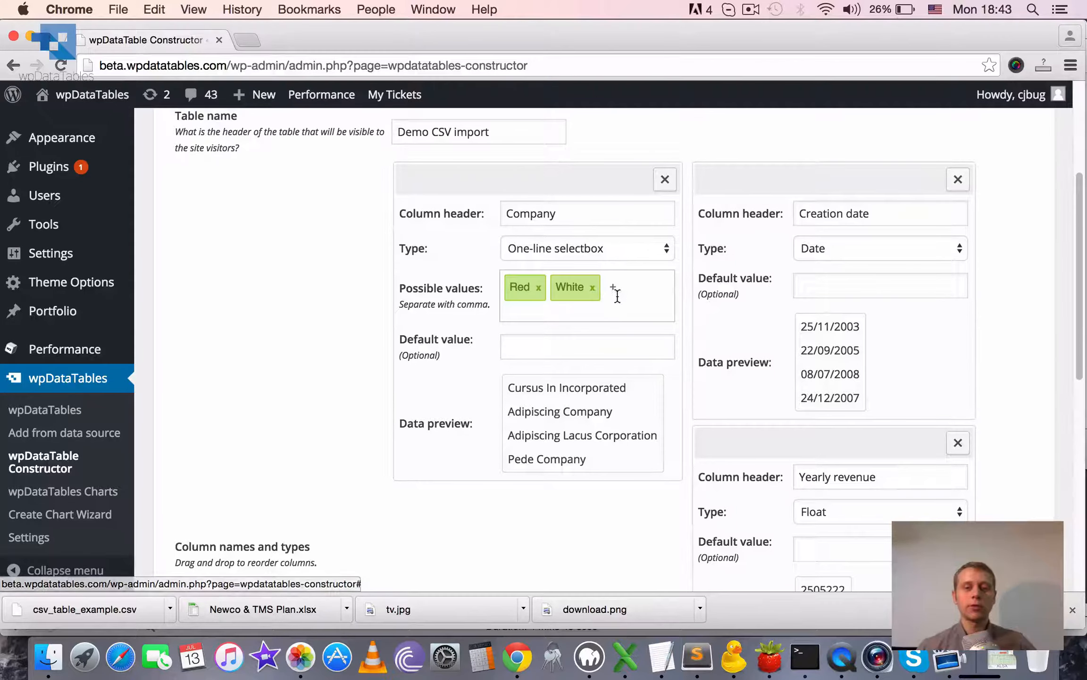
left_click(591, 288)
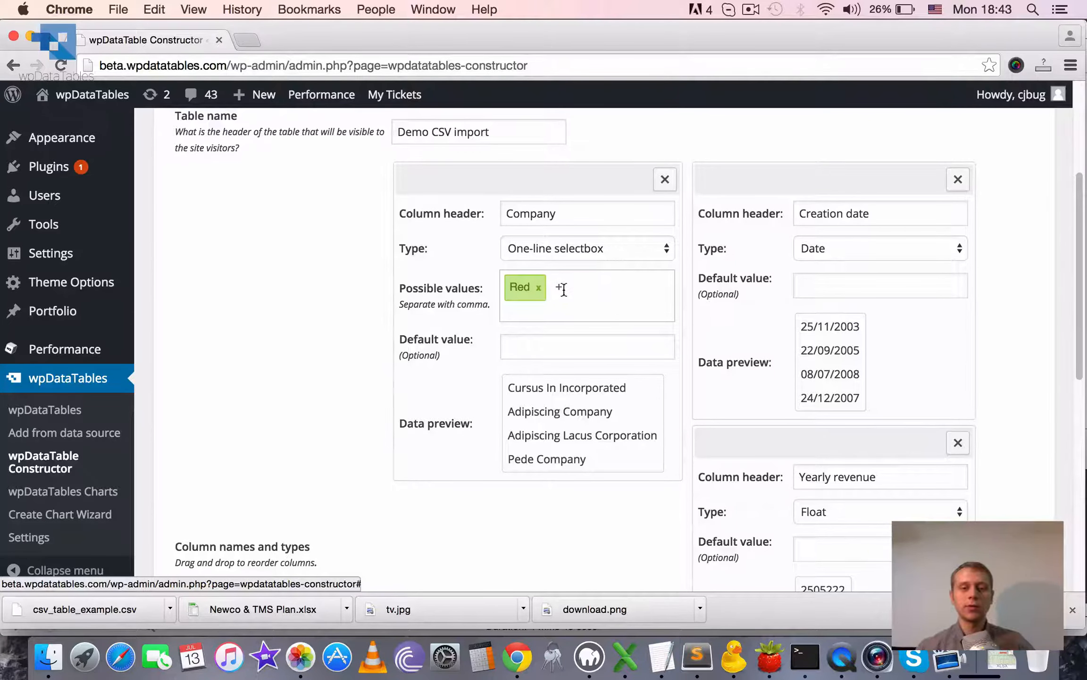
Set the Company column's type back to One line string.
left_click(574, 244)
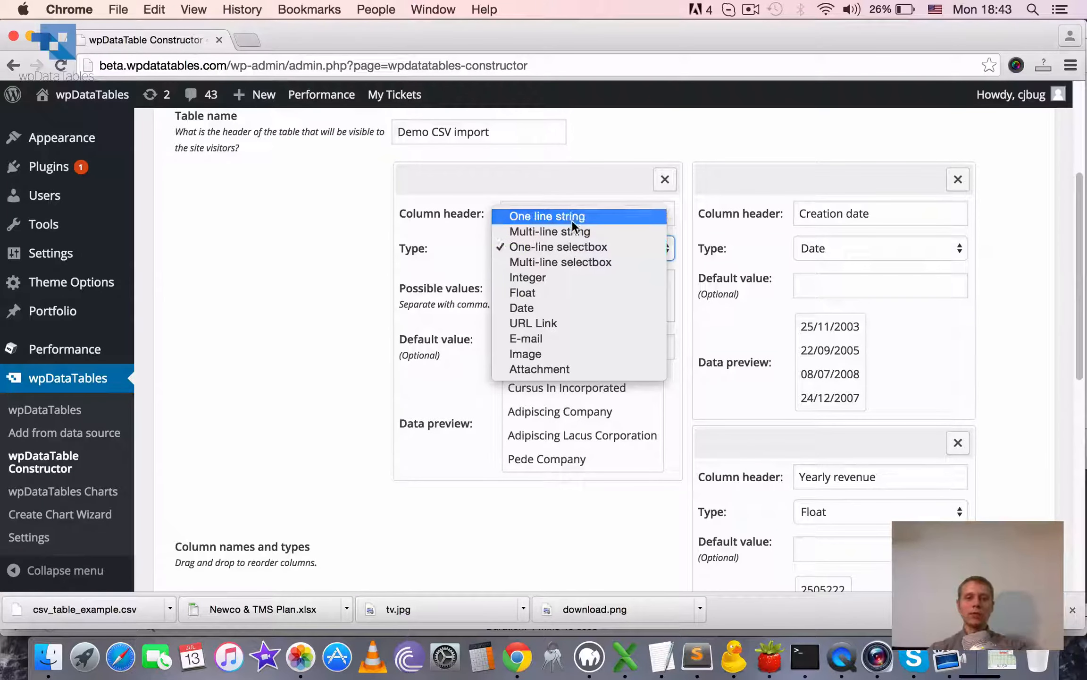
left_click(572, 219)
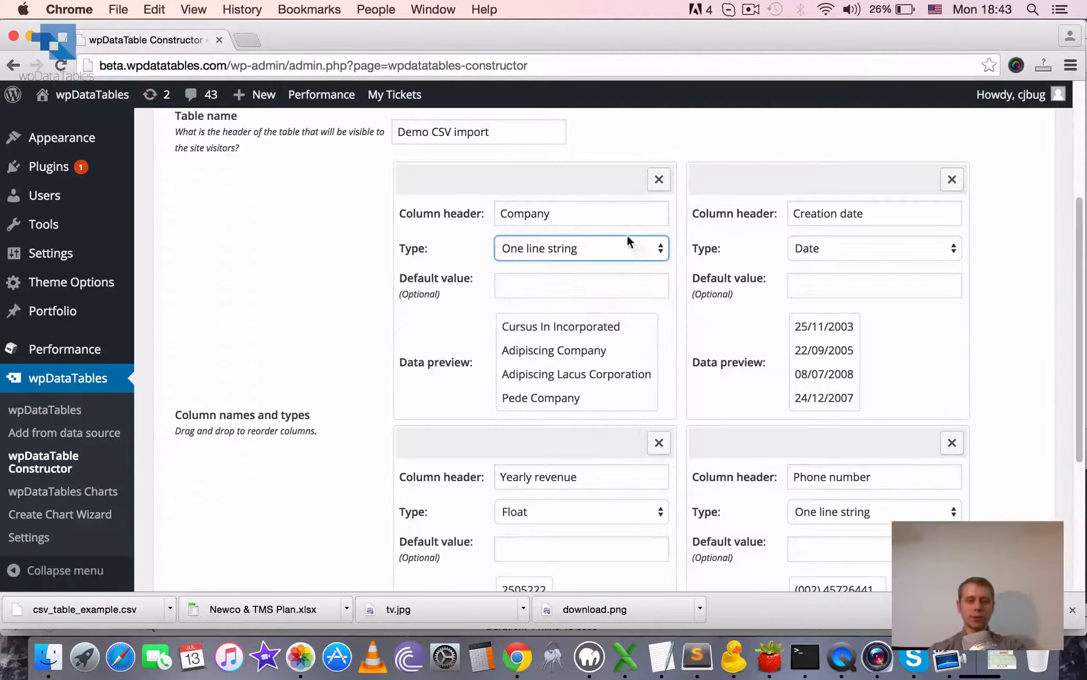
left_click(547, 285)
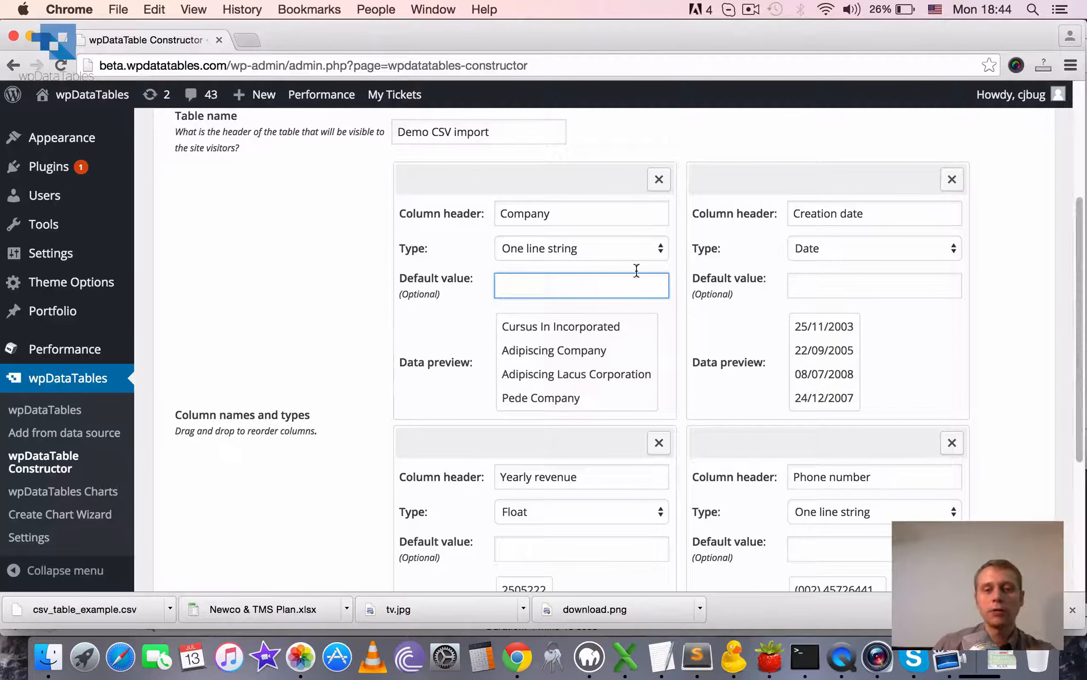
Review the column headers Company, Creation date, Phone number and Yearly revenue.
left_click_drag(565, 214, 503, 214)
left_click_drag(900, 214, 693, 222)
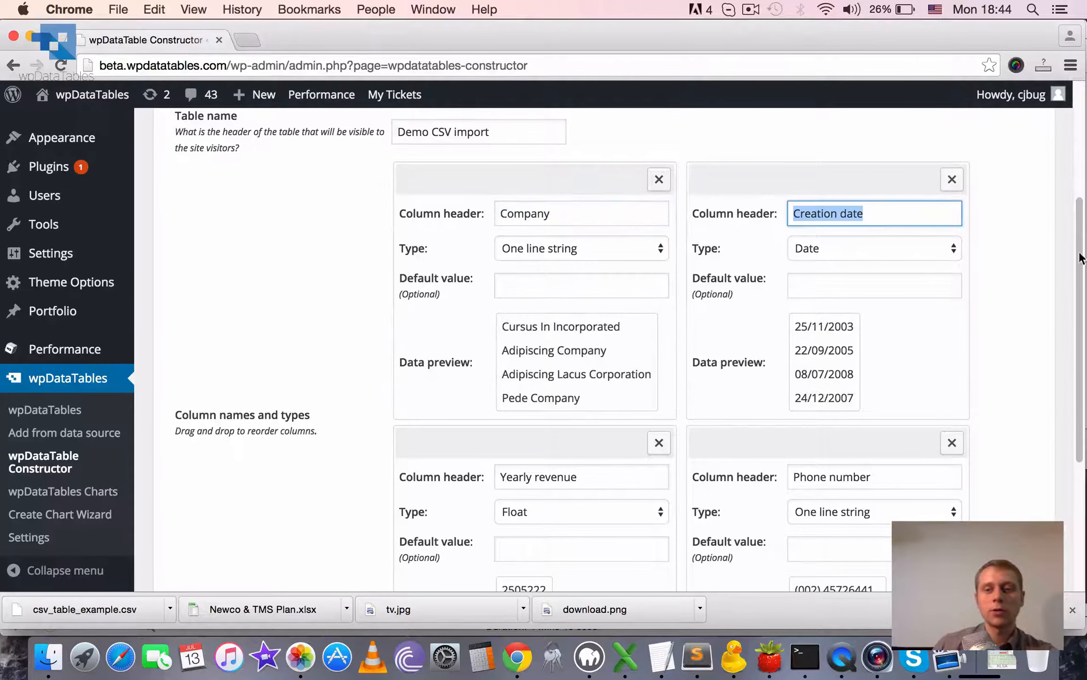
scroll(1073, 269, "down", 1)
left_click_drag(893, 464, 705, 472)
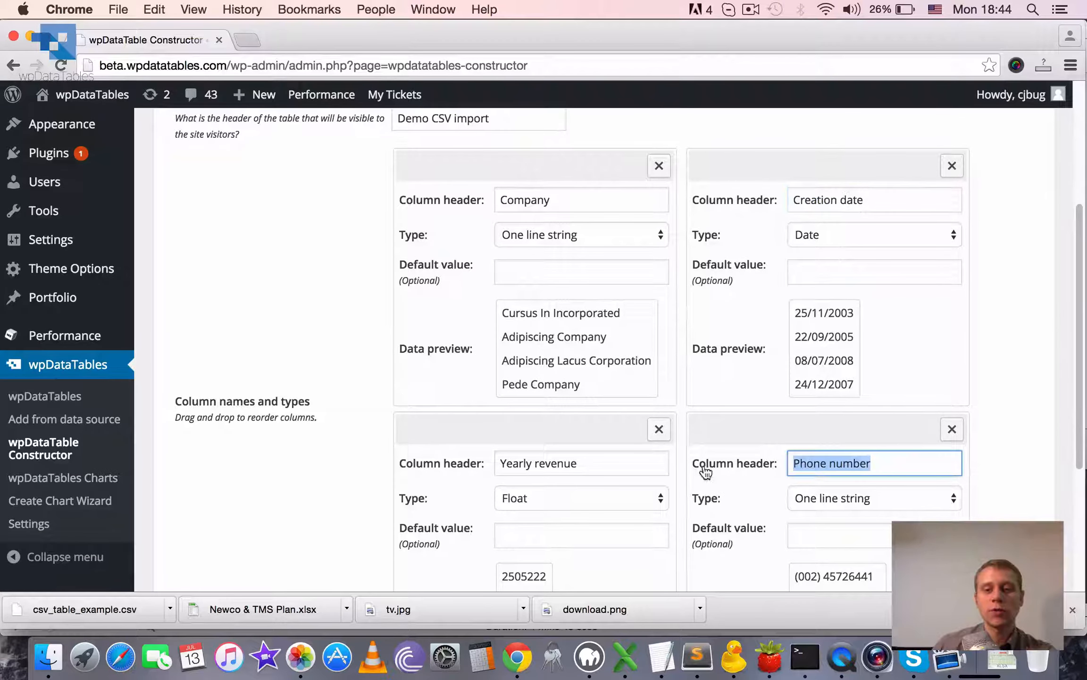
left_click_drag(593, 460, 421, 468)
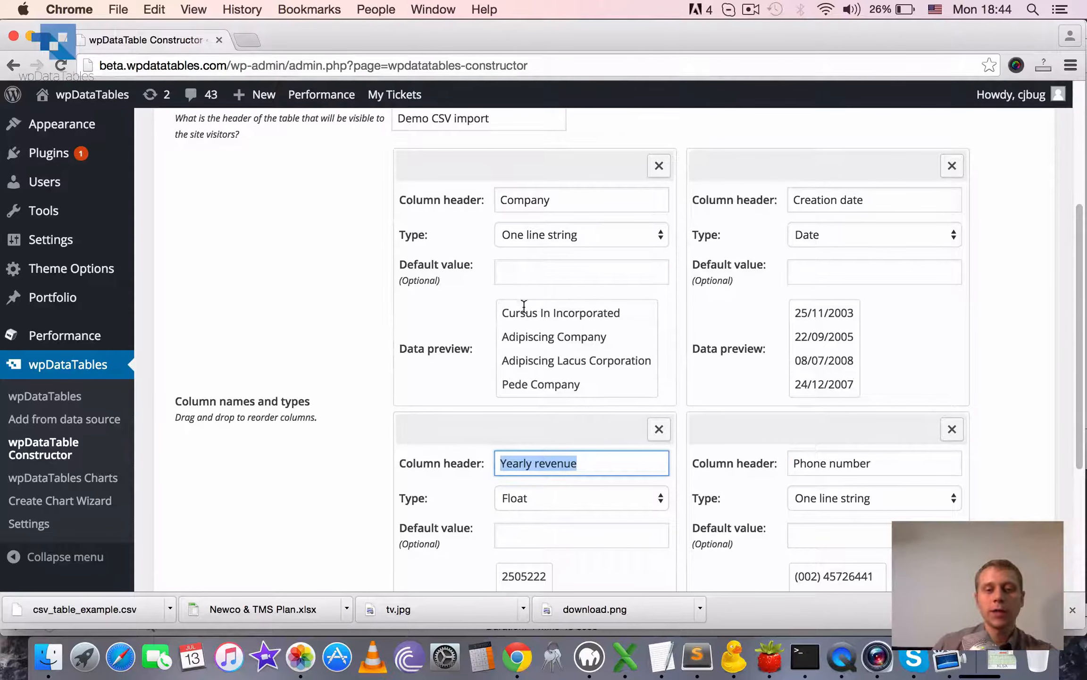
mouse_move(504, 310)
left_mouse_down()
mouse_move(547, 343)
mouse_move(524, 312)
left_mouse_up()
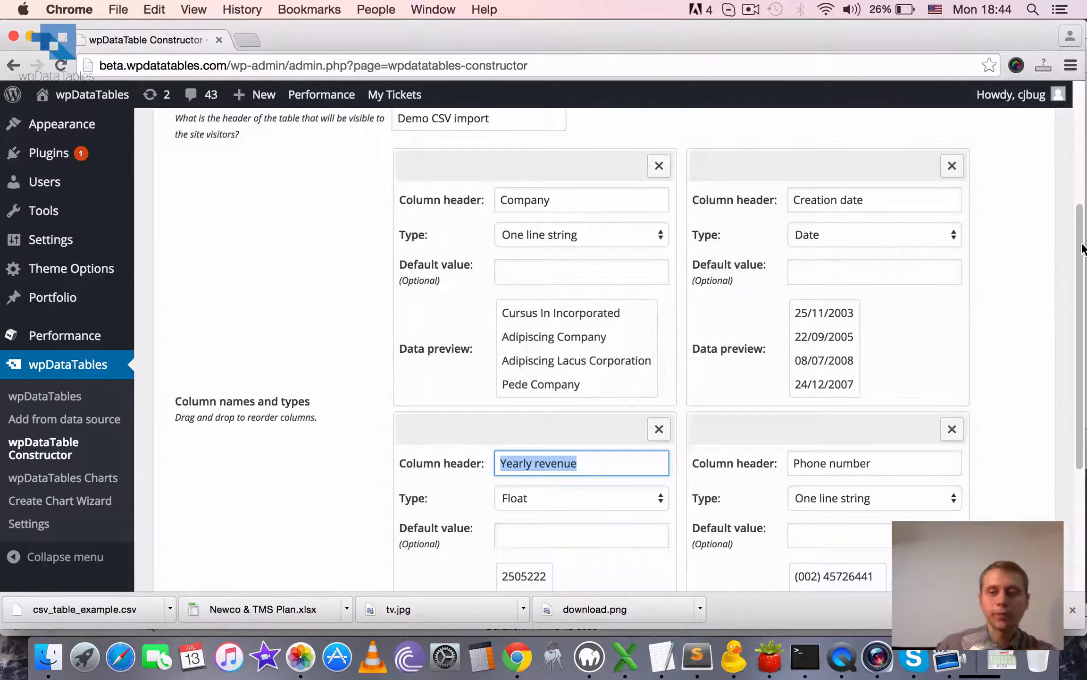
Reorder the columns as Company, Phone number, Yearly revenue and Creation date, and remove the Phone number column.
mouse_move(1079, 234)
left_mouse_down()
mouse_move(1075, 288)
mouse_move(1073, 222)
left_mouse_up()
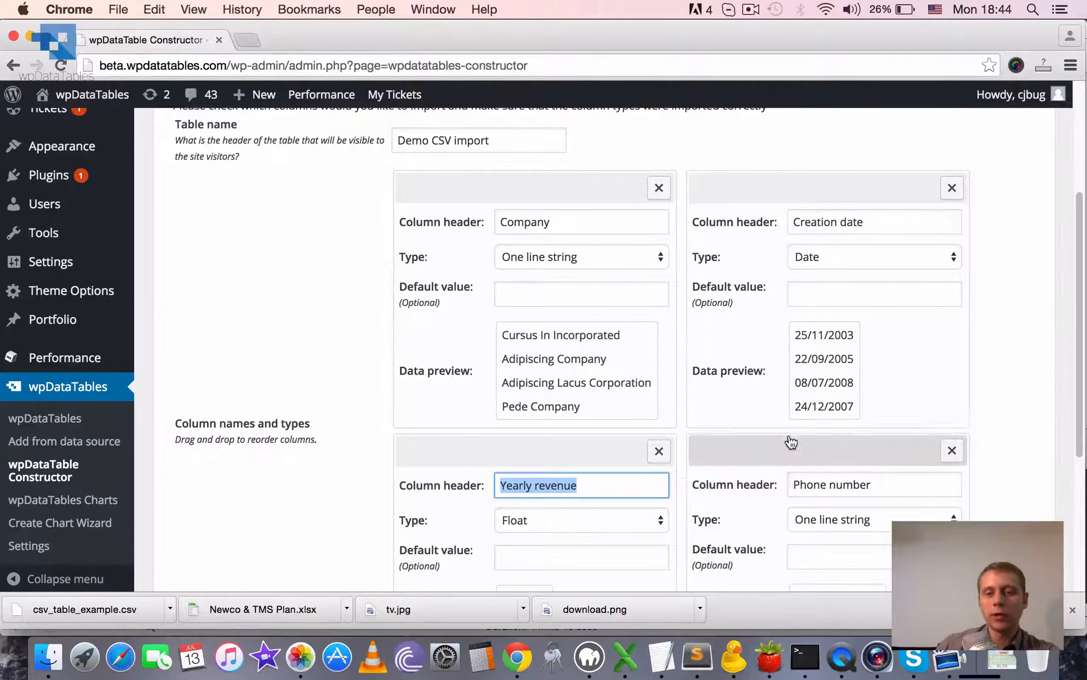
left_click_drag(787, 442, 513, 195)
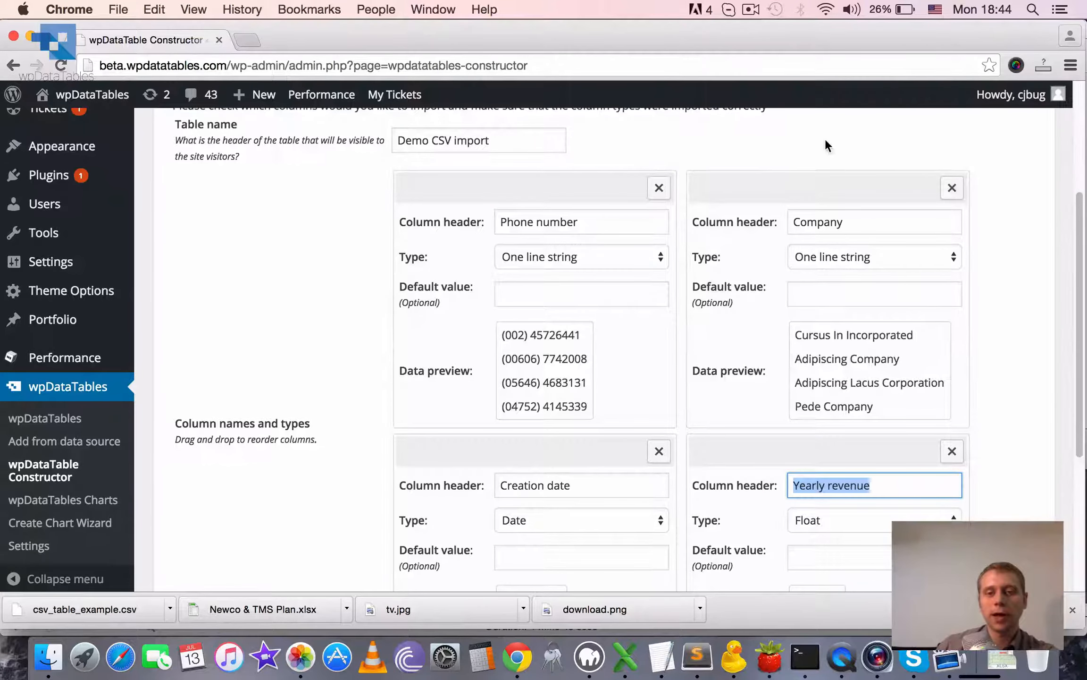
left_click_drag(815, 452, 490, 195)
left_click_drag(828, 192, 576, 224)
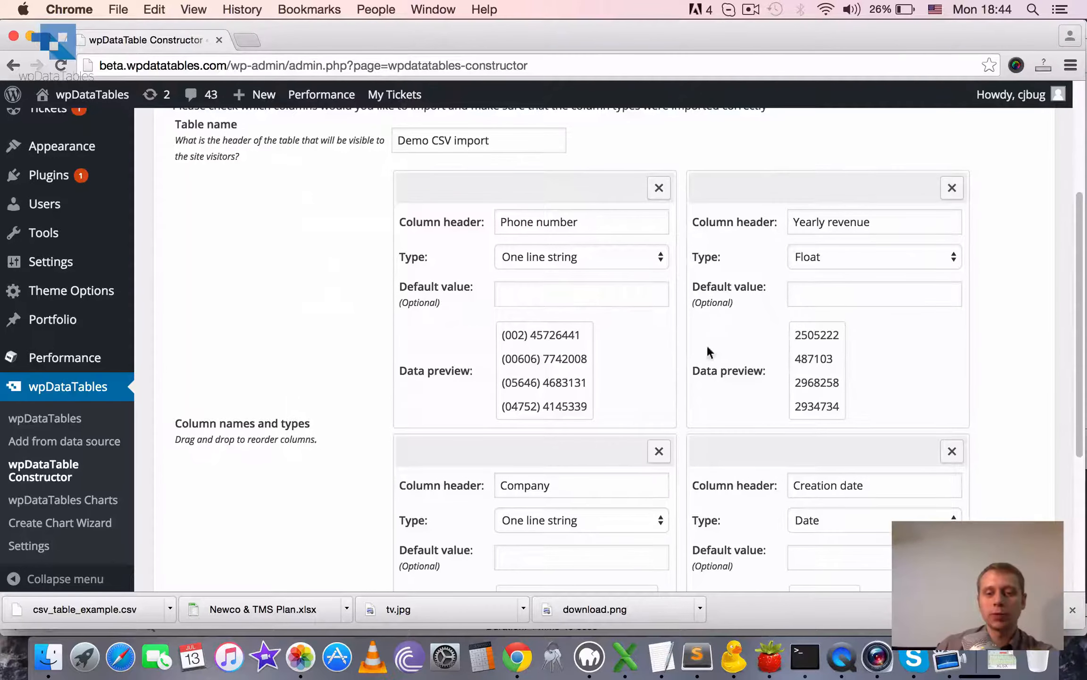
left_click_drag(584, 456, 557, 198)
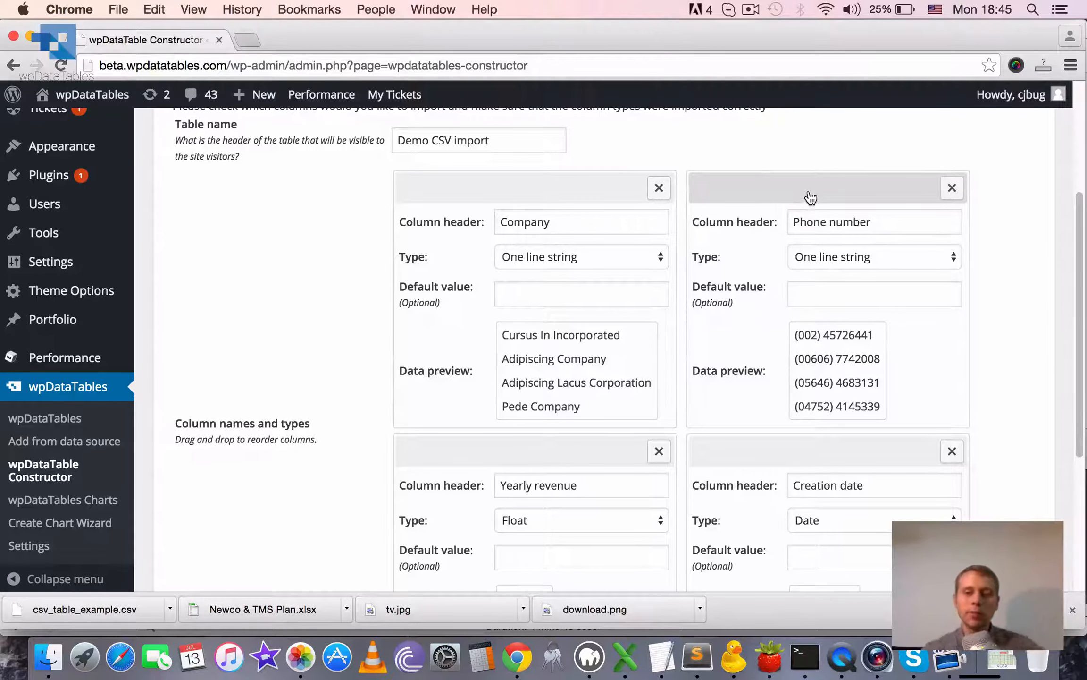
left_click(955, 188)
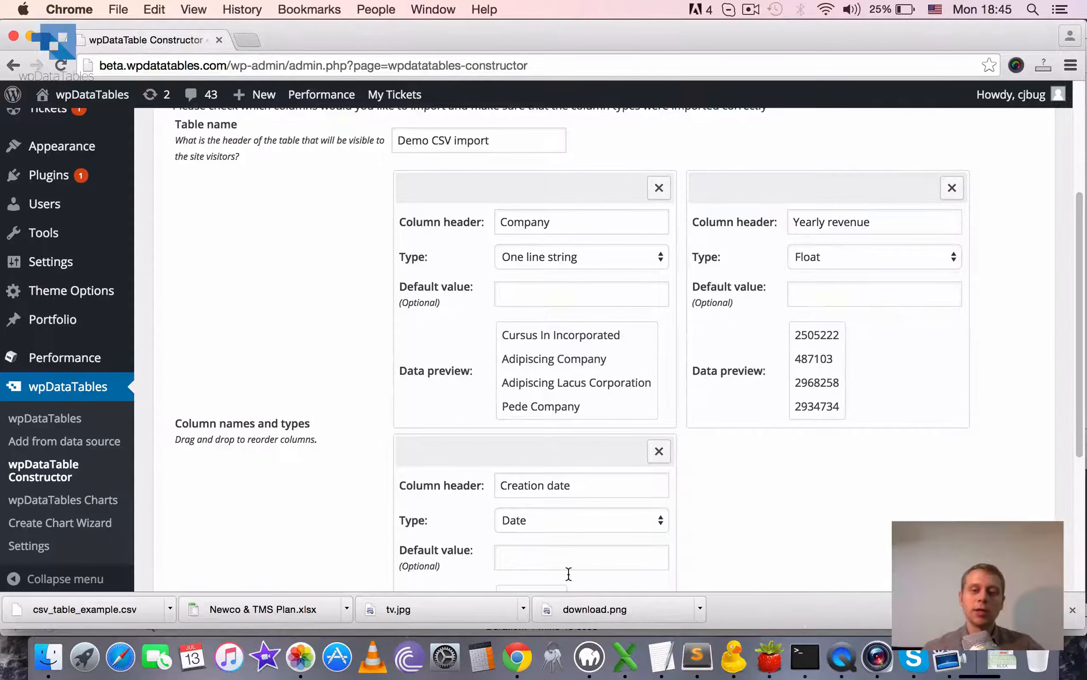
Add a new column after Creation date and name its header Sector.
scroll(888, 566, "down", 1)
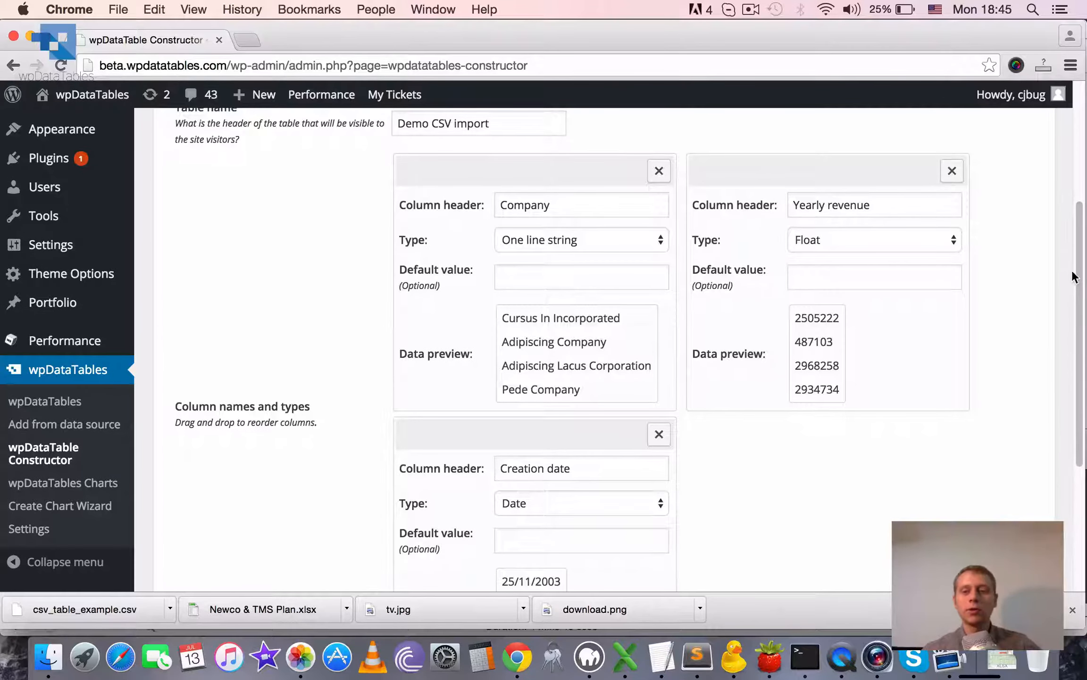
scroll(1069, 311, "down", 5)
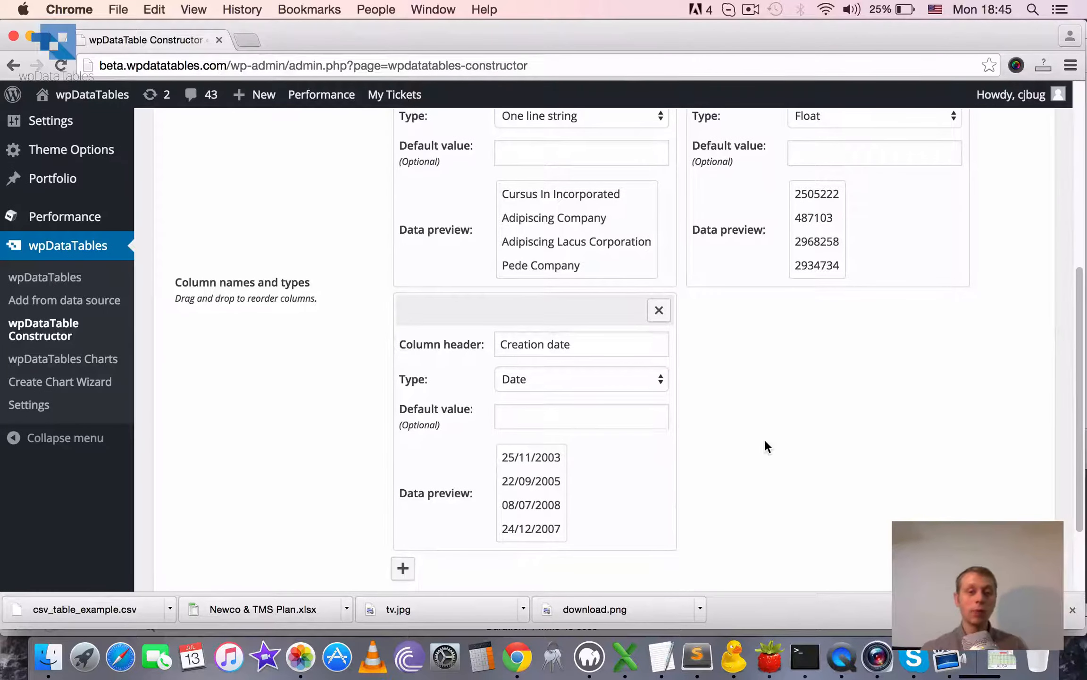
left_click(401, 573)
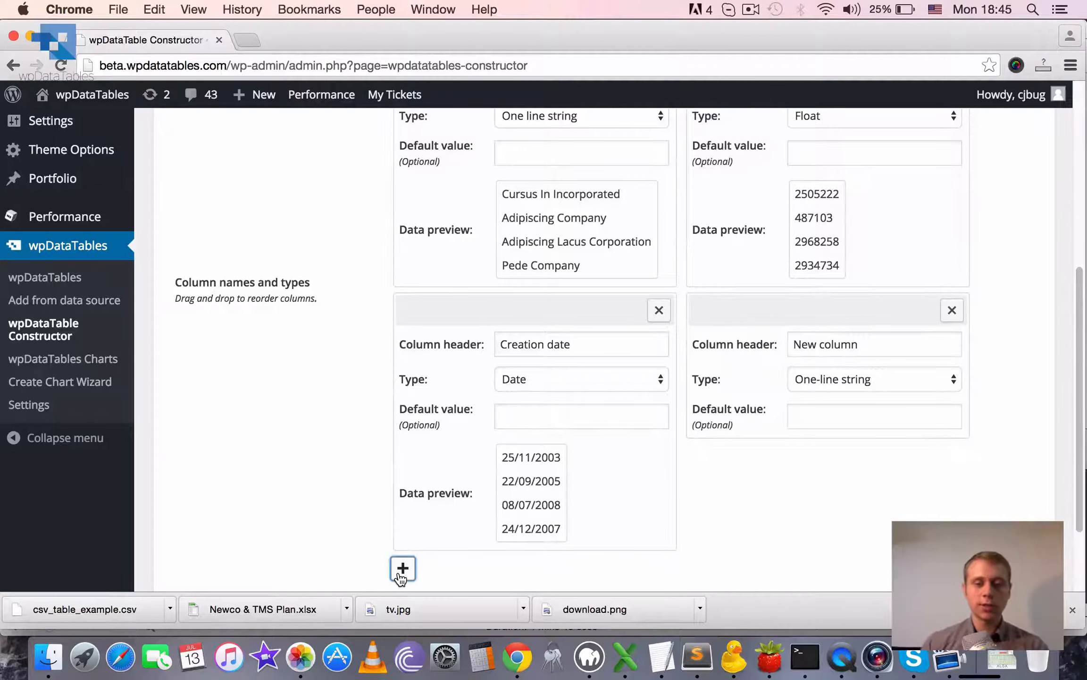
scroll(896, 383, "up", 1)
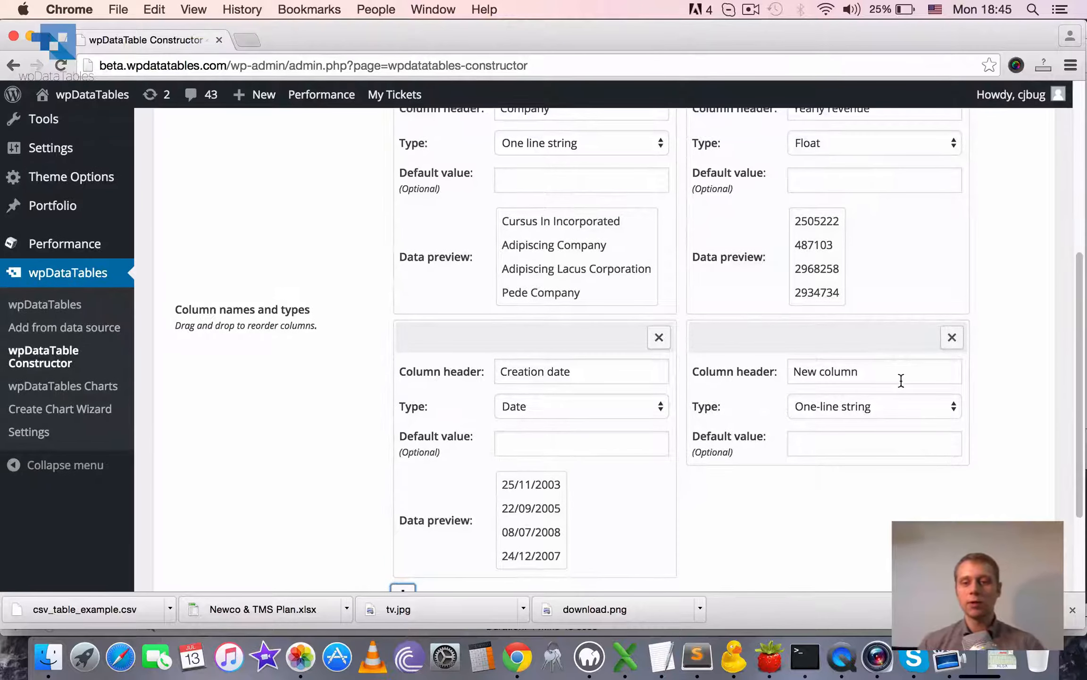
triple_click(900, 381)
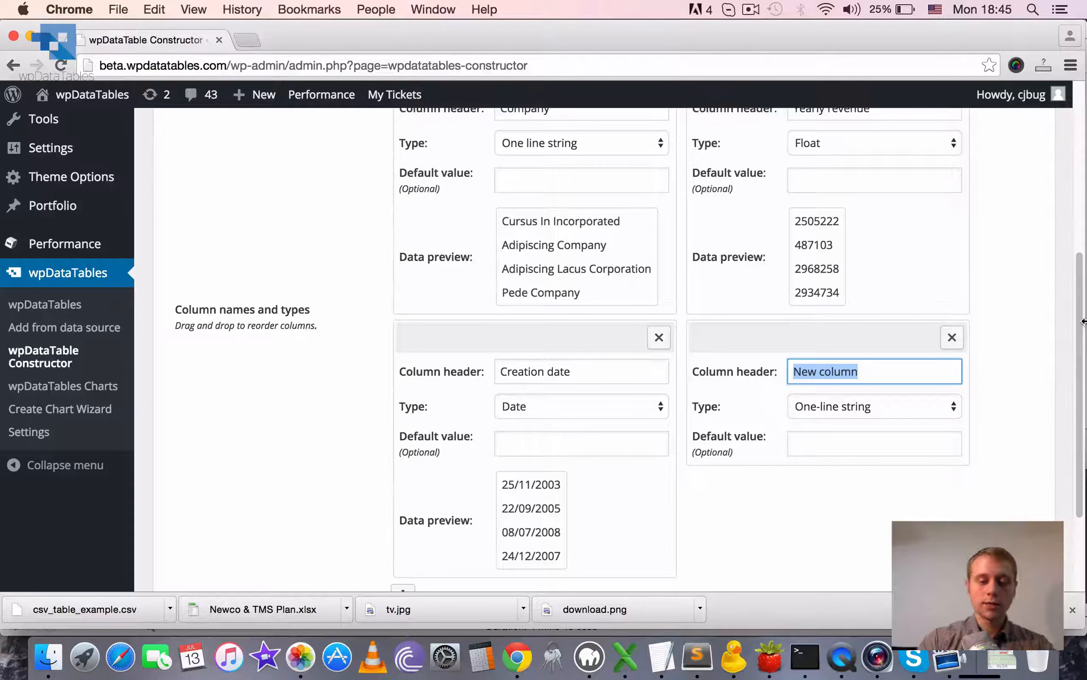
type("Sector")
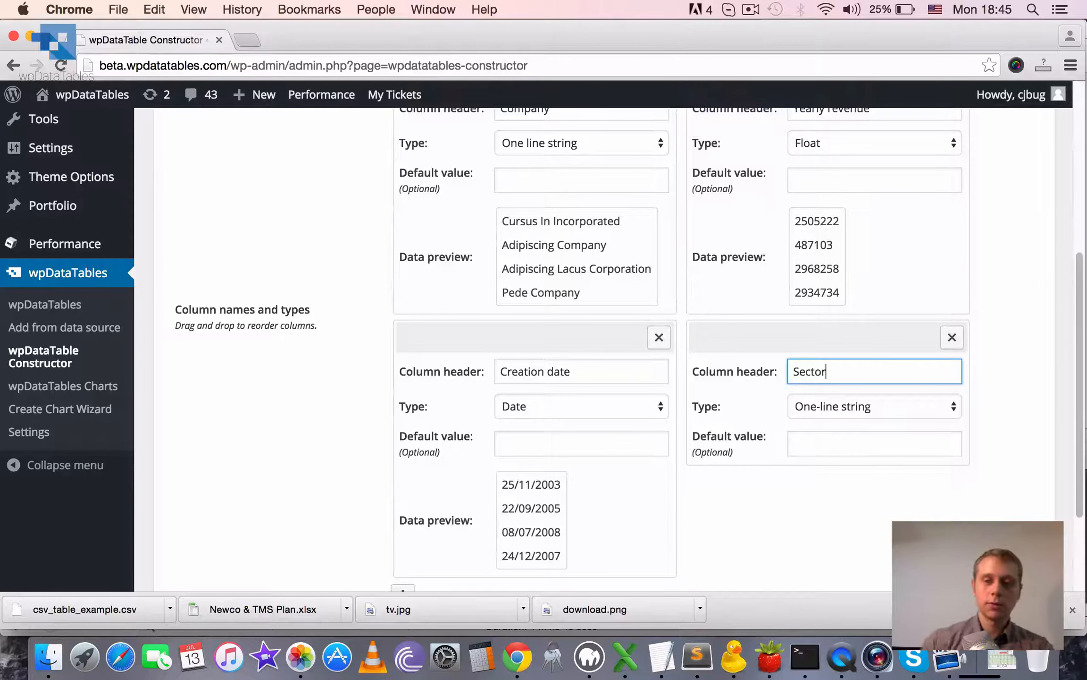
Set the Sector column's type to One-line selectbox with possible values IT, Construction, Engineering and Advertising.
left_click(829, 409)
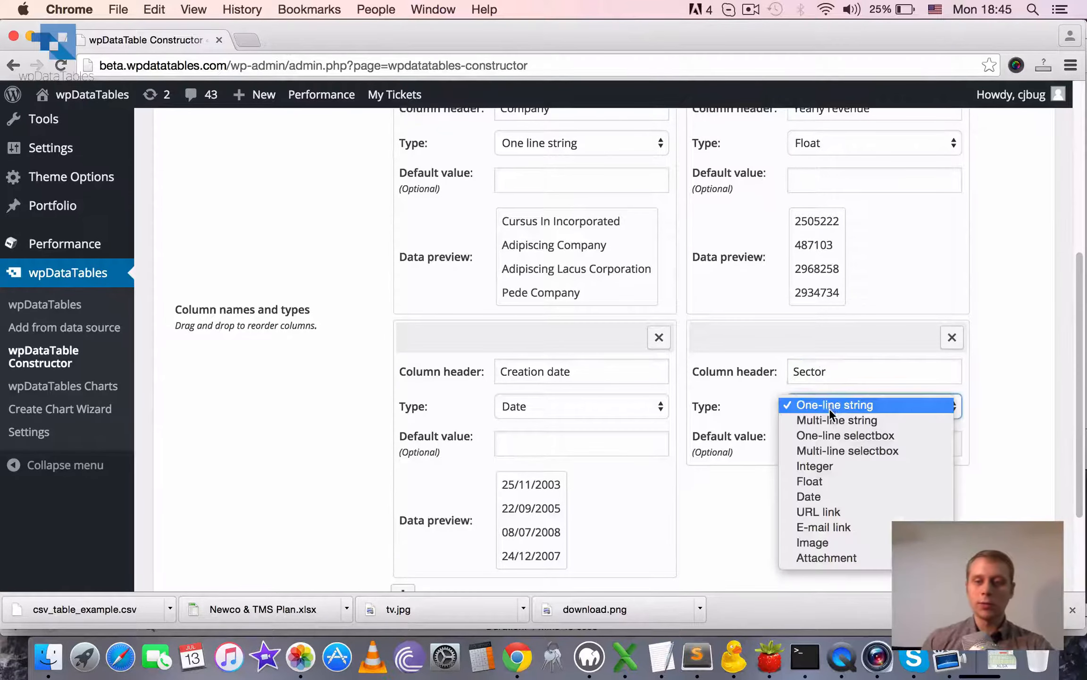
left_click(830, 435)
left_click(812, 453)
type("It")
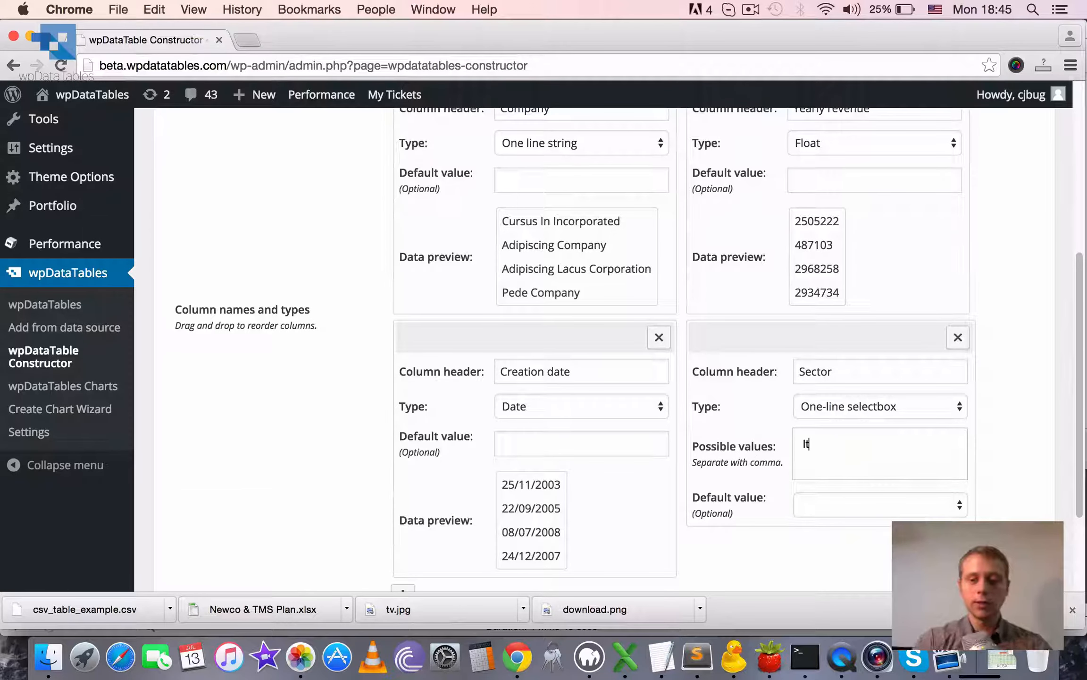
key("BackSpace")
type("T,Cons")
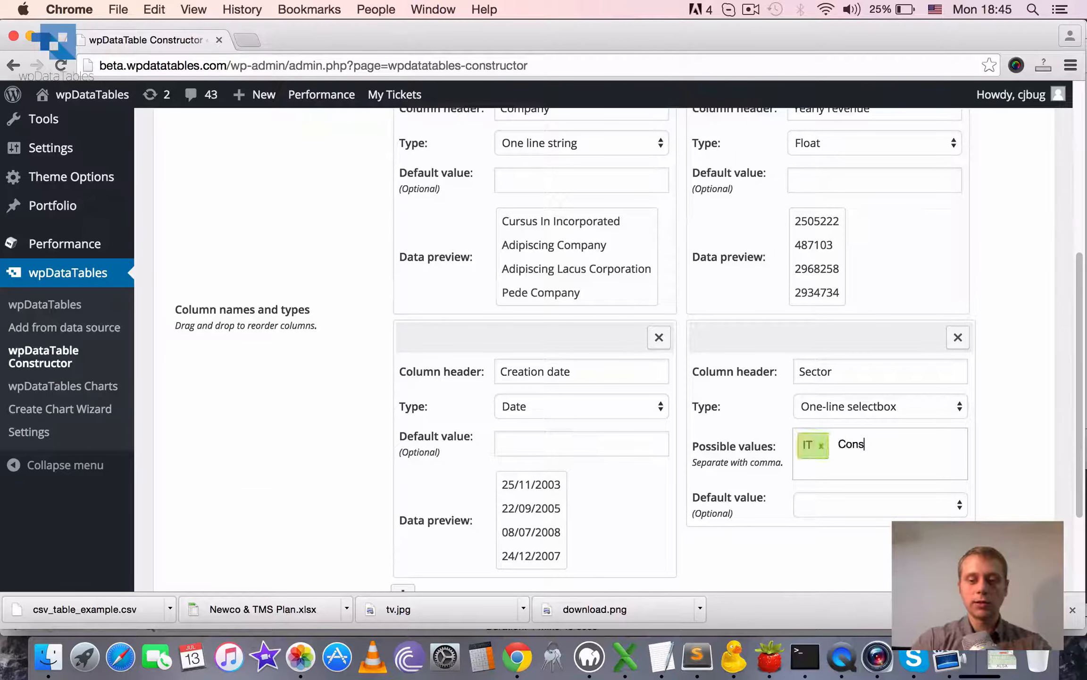
type("truction,Eng")
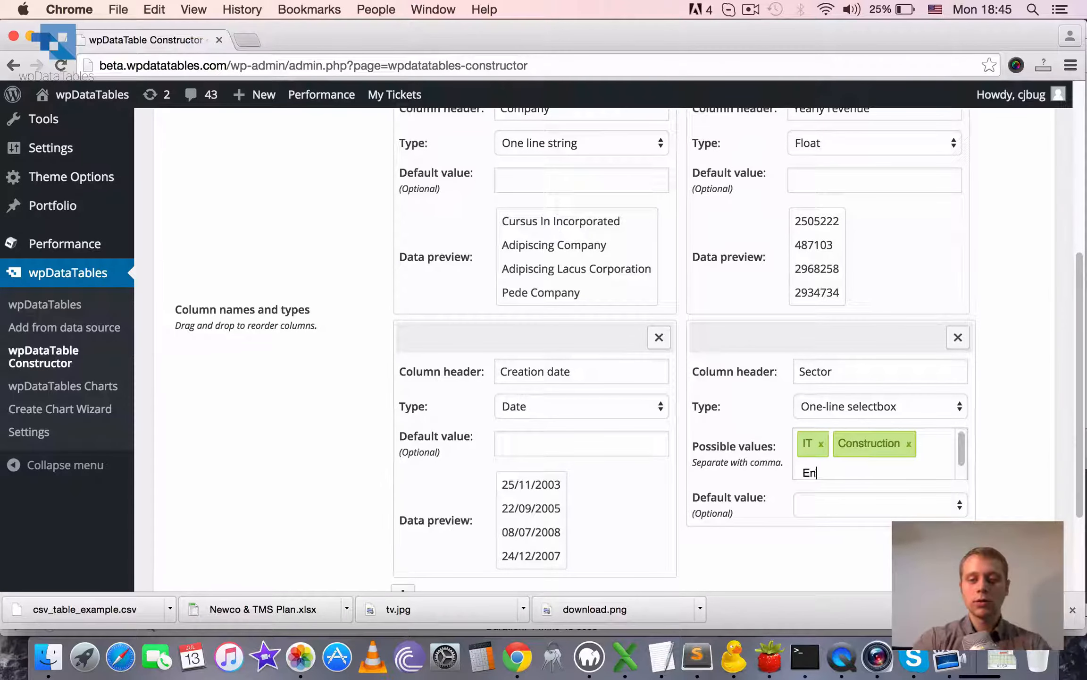
type("ineering")
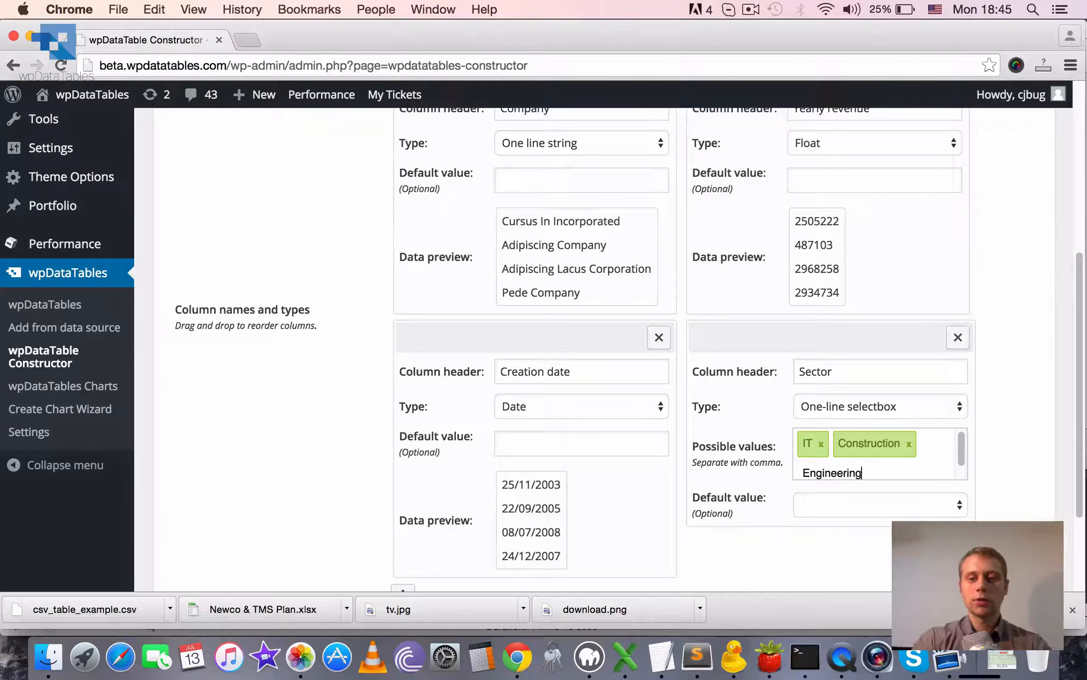
type(",Adver")
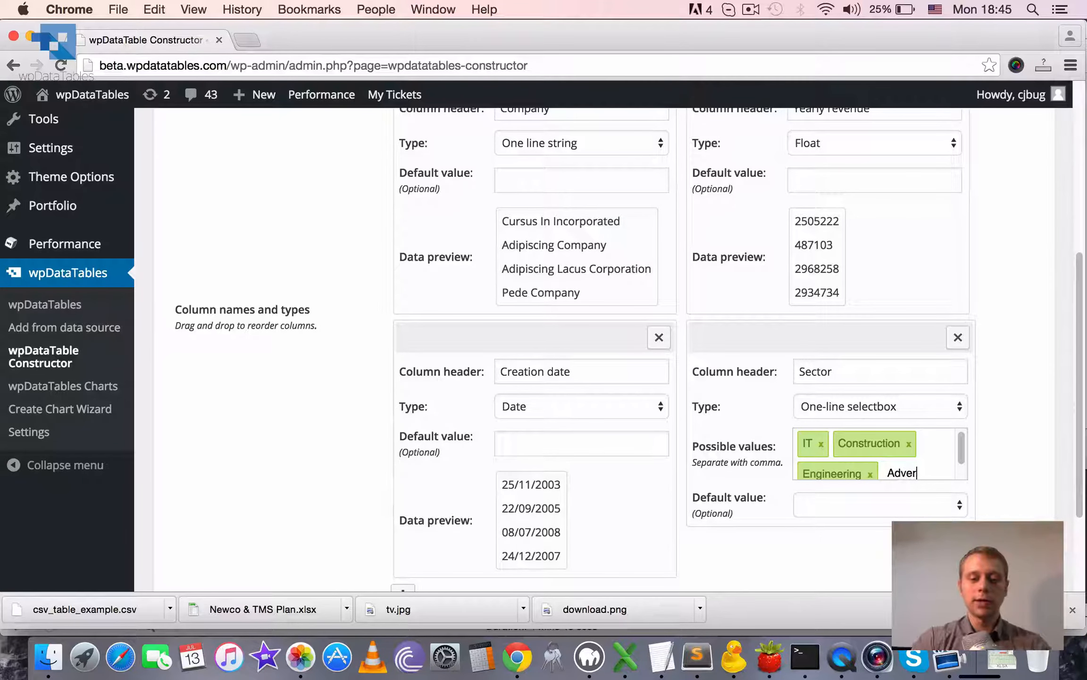
type("tising,")
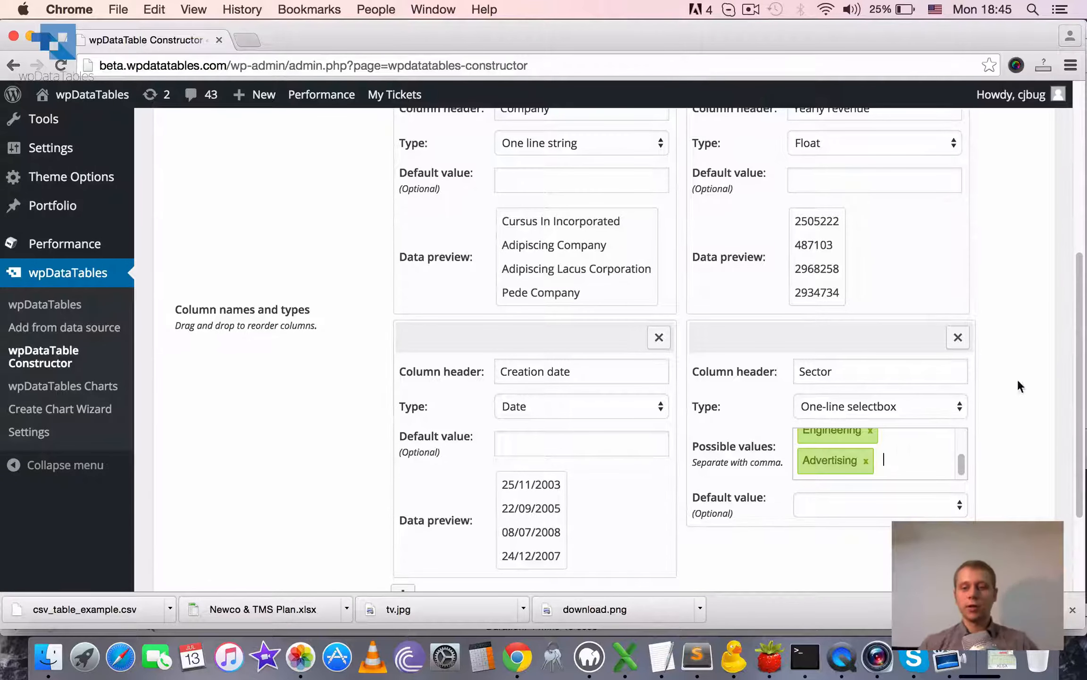
Set the Sector column's default value to IT and check its list of possible values.
scroll(1078, 339, "down", 5)
scroll(1068, 340, "up", 6)
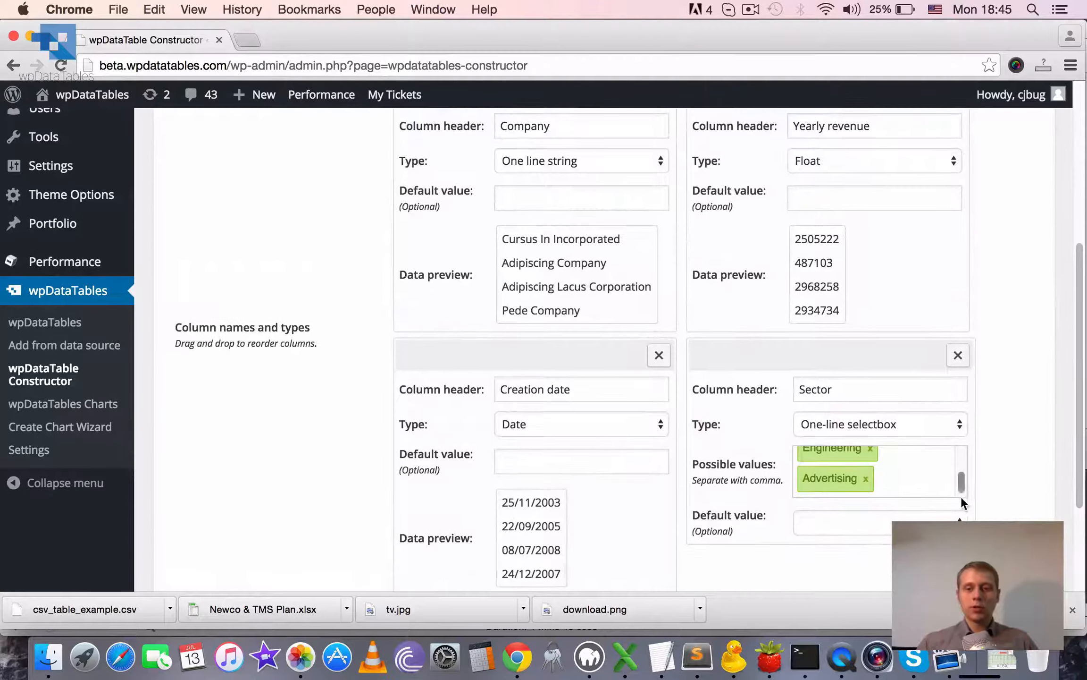
left_click(875, 519)
left_click(871, 537)
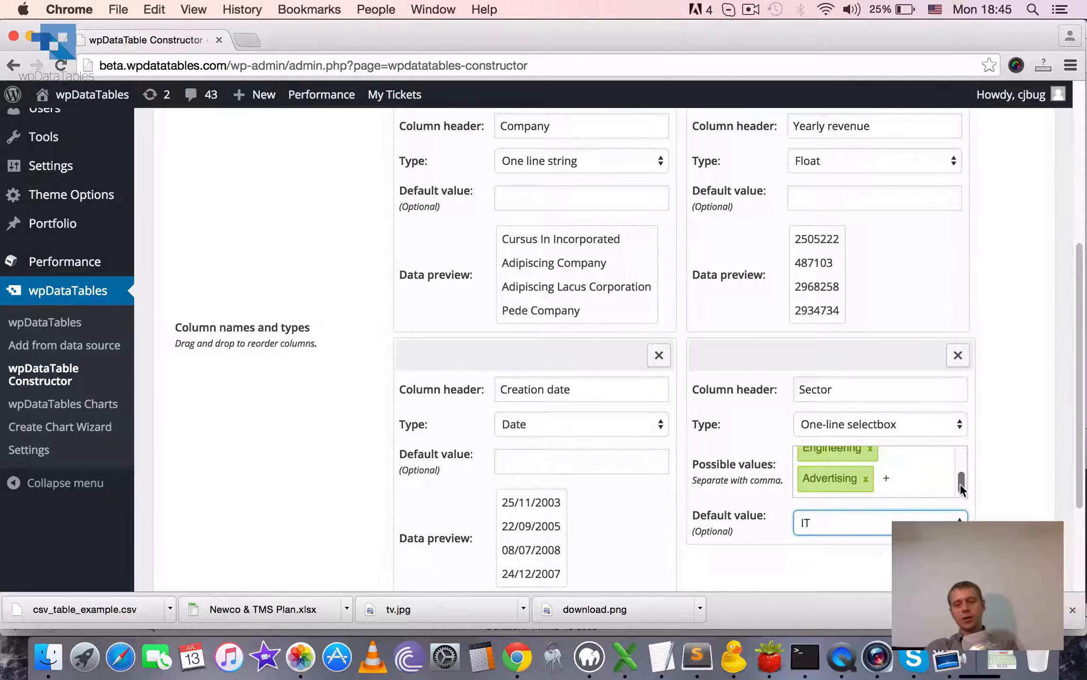
left_click_drag(960, 484, 958, 458)
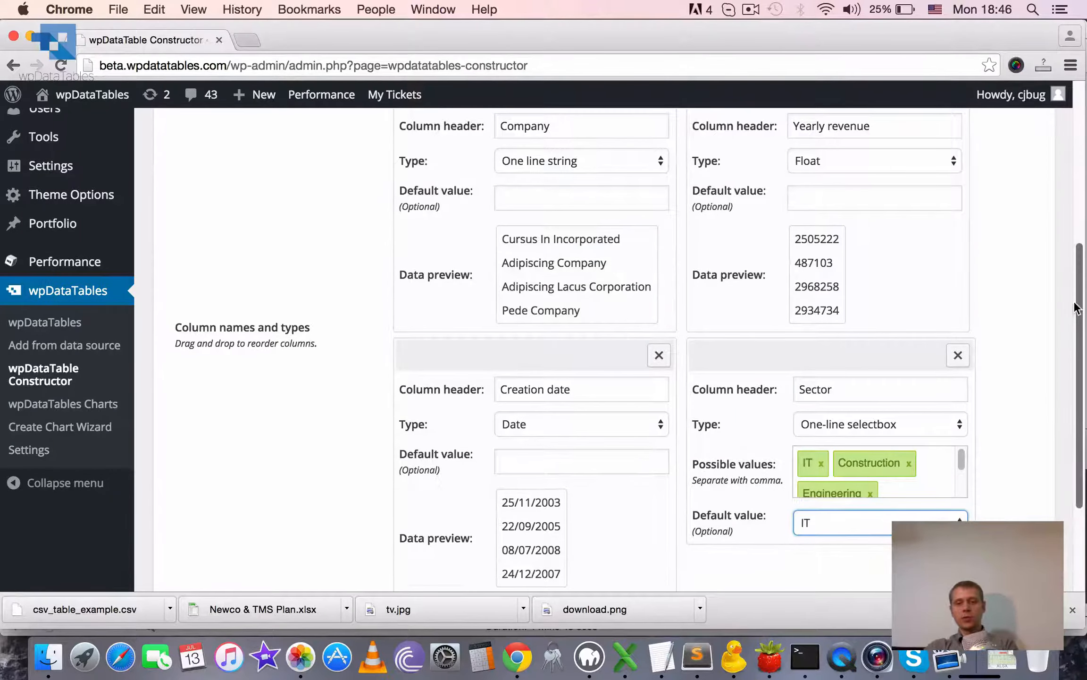
Create the table from the configured columns and open it in the editor.
scroll(1083, 330, "down", 3)
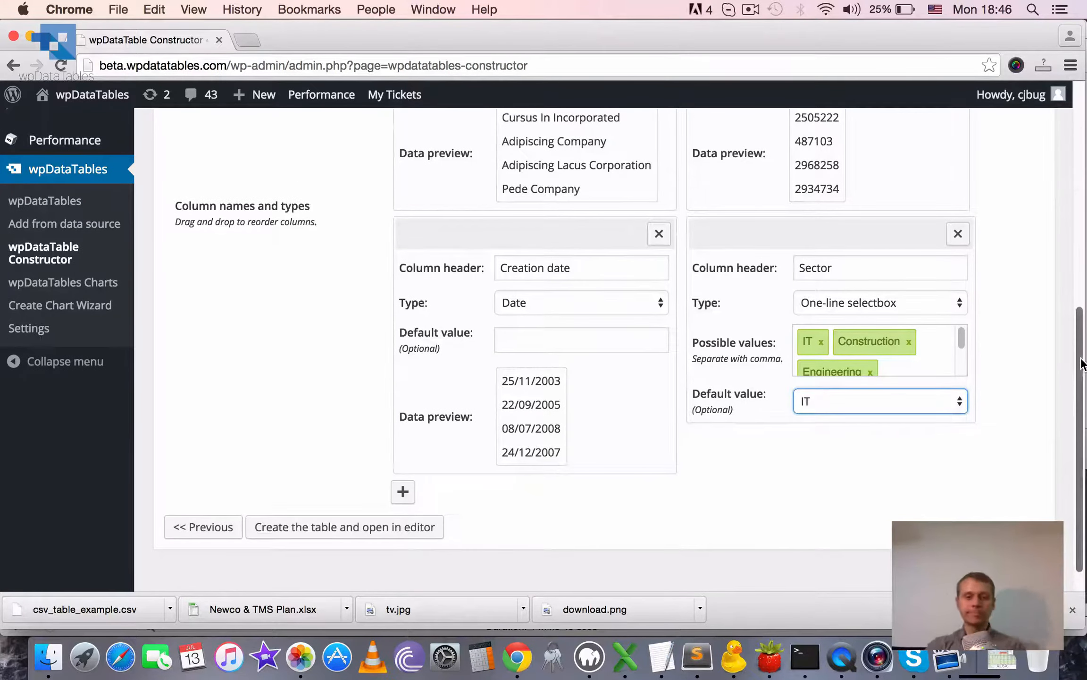
left_click_drag(1083, 363, 1084, 406)
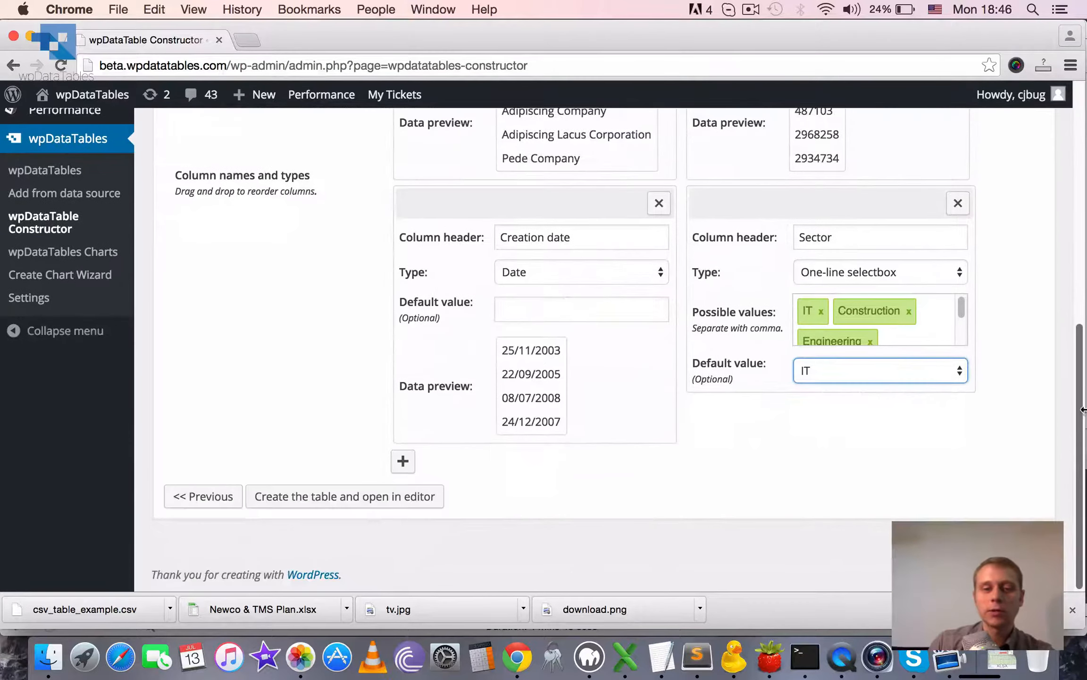
left_click(413, 503)
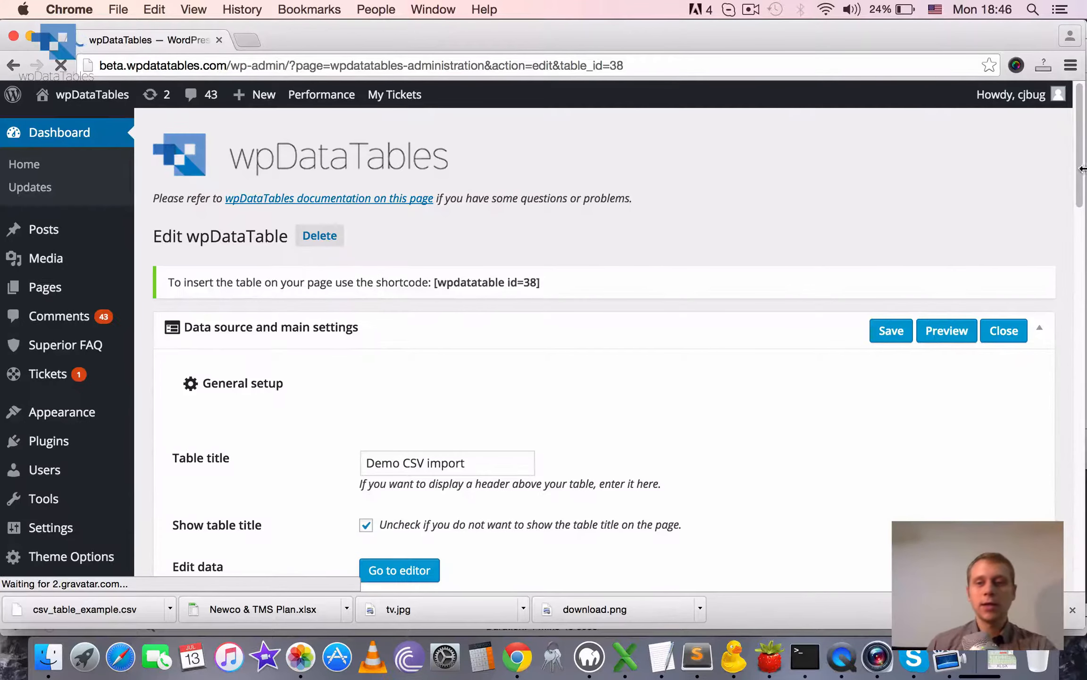
Clear the default value of the sector column in the table's column settings.
left_click_drag(1081, 108, 1057, 496)
left_click_drag(687, 579, 1012, 580)
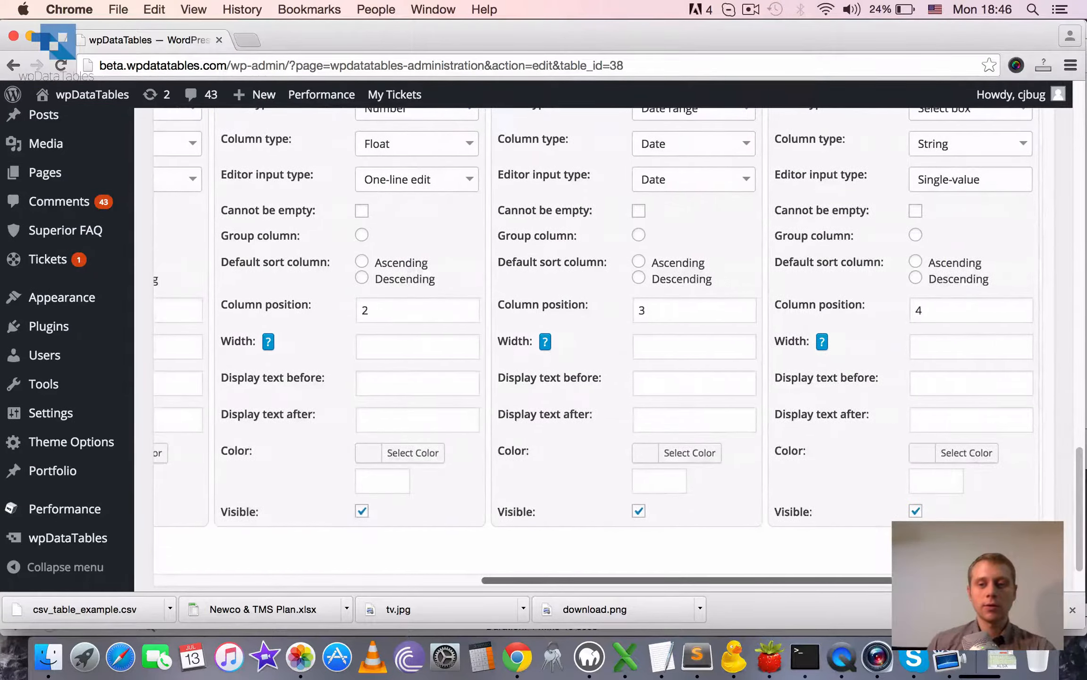
left_click_drag(1080, 518, 1072, 452)
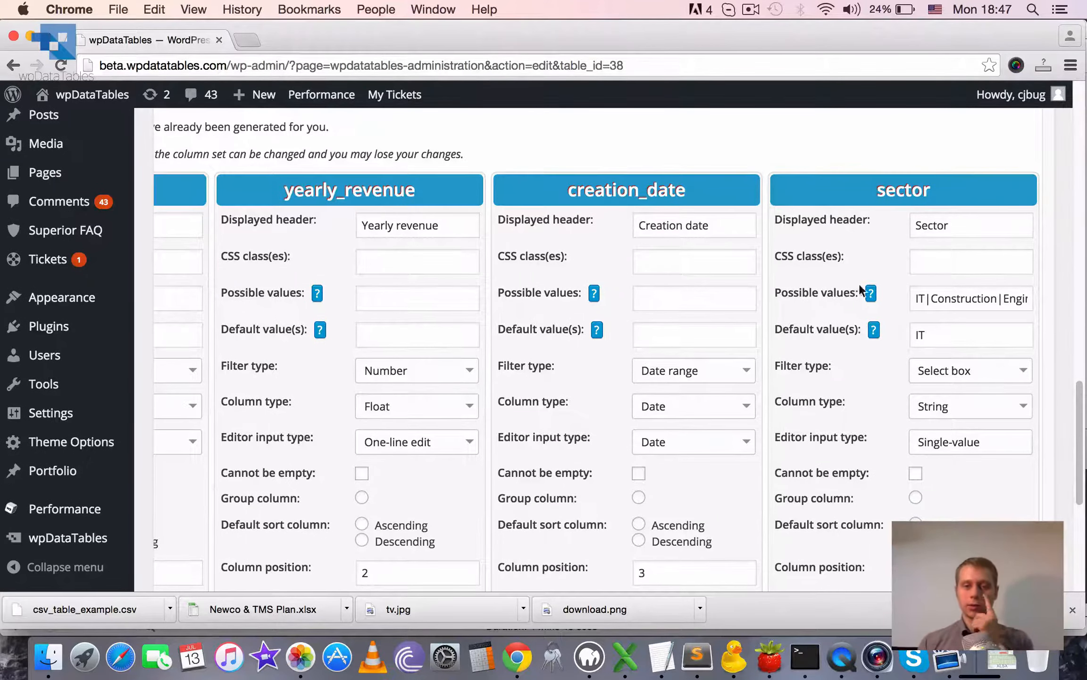
left_click(926, 334)
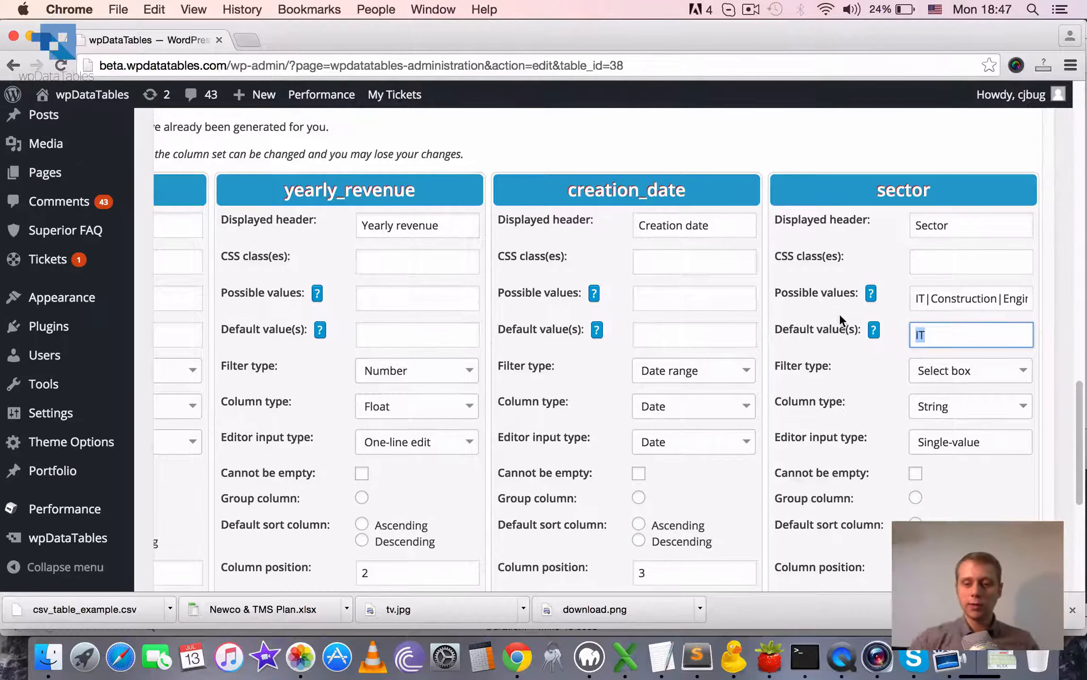
key("BackSpace")
key("BackSpace")
scroll(892, 471, "down", 7)
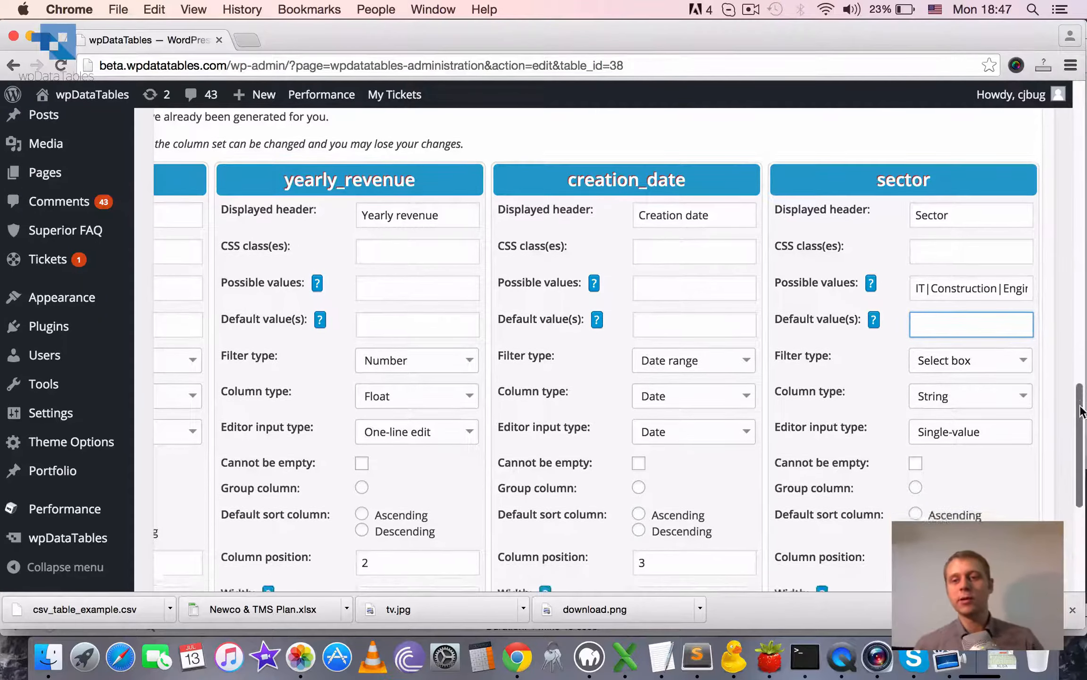
Save the table's changed column settings and open the table in the back-end data editor.
left_click_drag(886, 512, 226, 490)
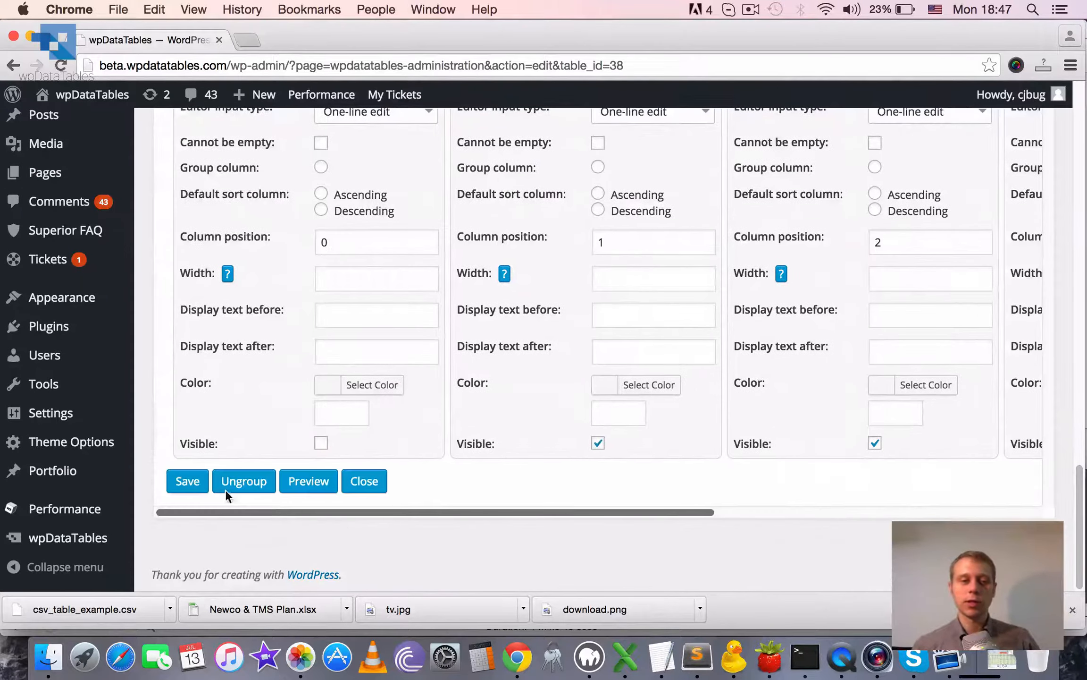
left_click(187, 480)
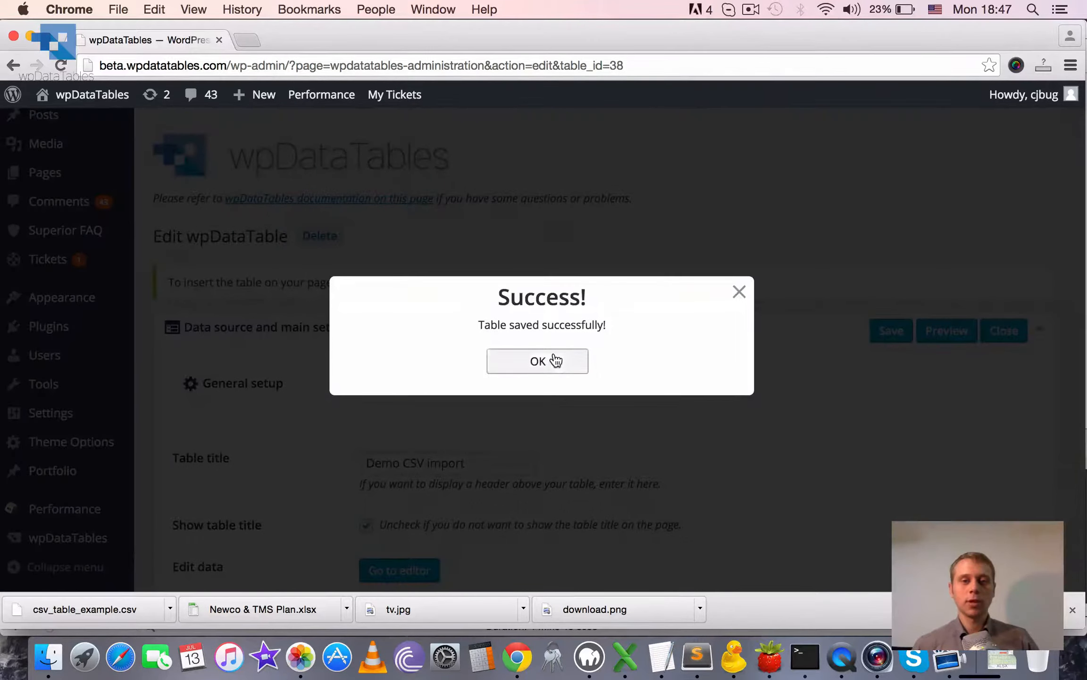
left_click(553, 360)
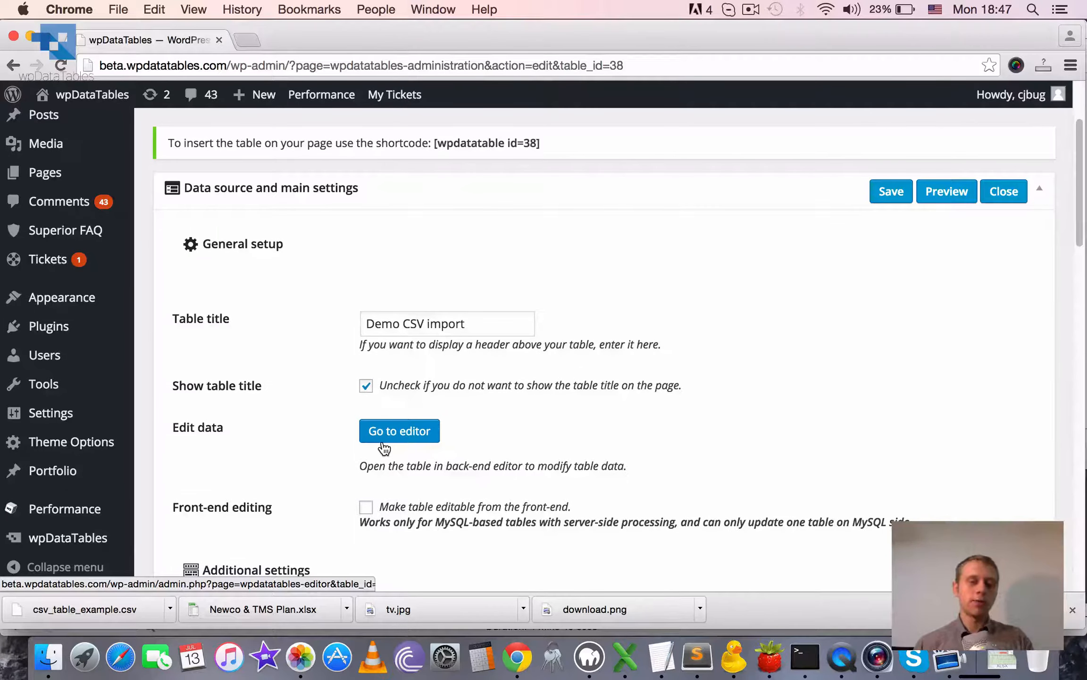
left_click(384, 447)
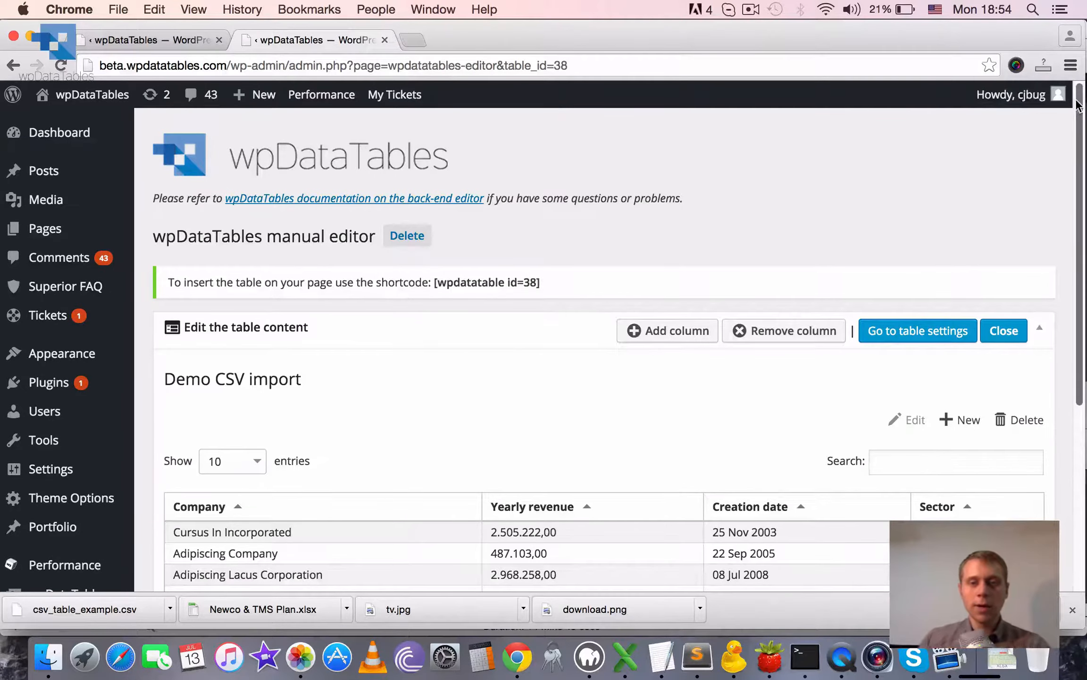
Change the sector of the Adipiscing Lacus Corporation row to Engineering and save the entry.
left_click_drag(1080, 121, 1081, 264)
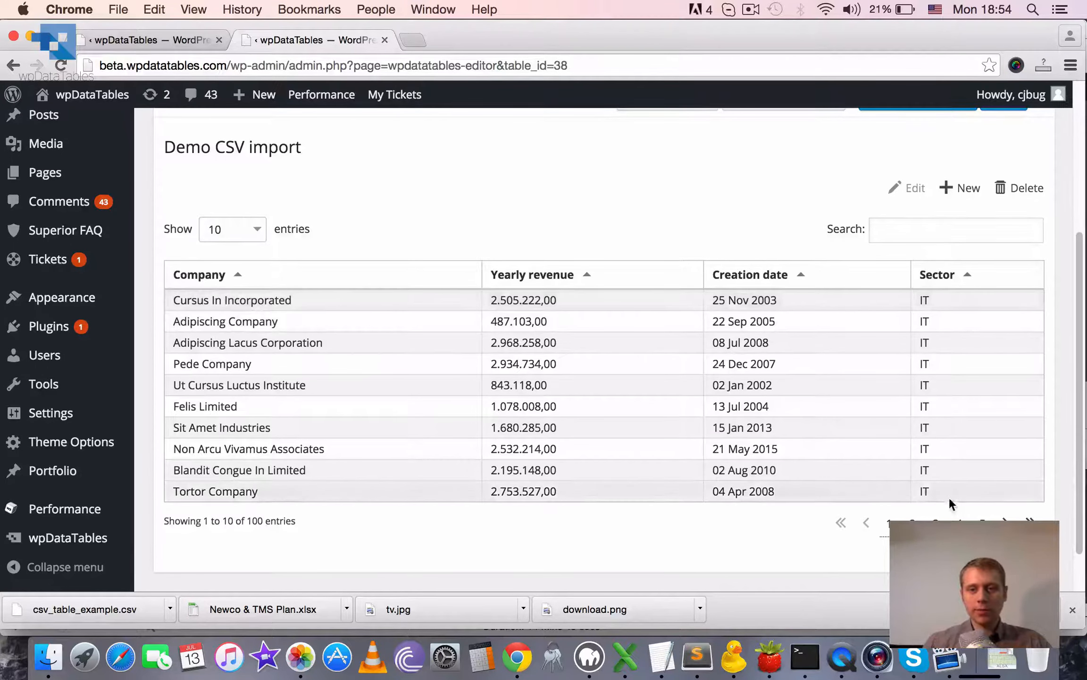
left_click(371, 342)
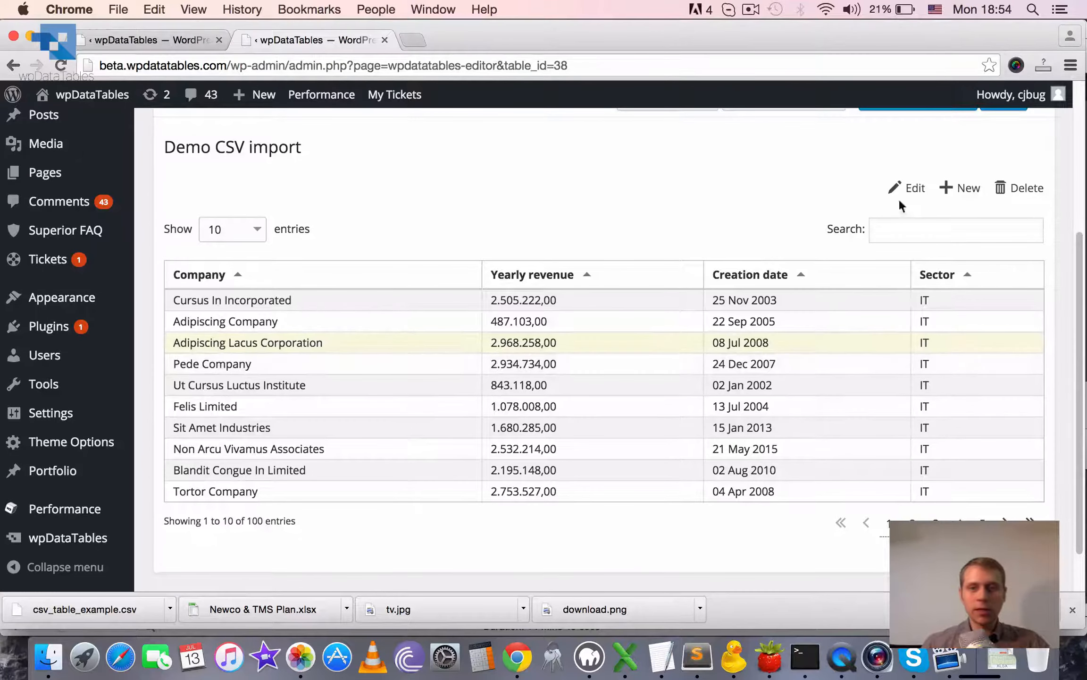
left_click(913, 191)
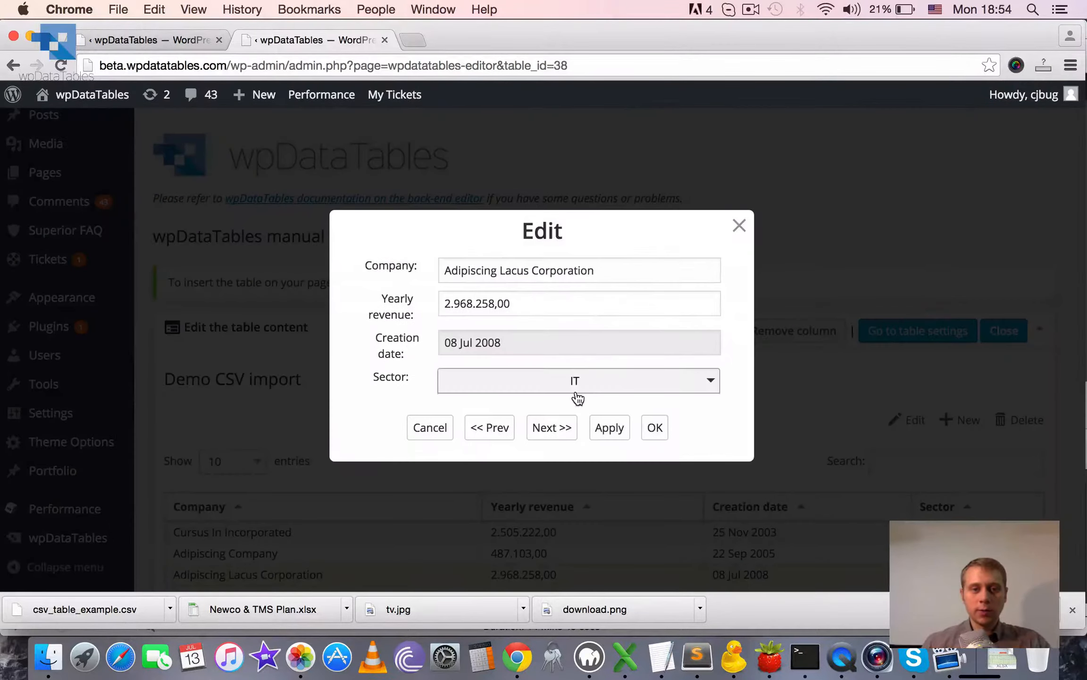
left_click(591, 393)
left_click(583, 456)
left_click(661, 428)
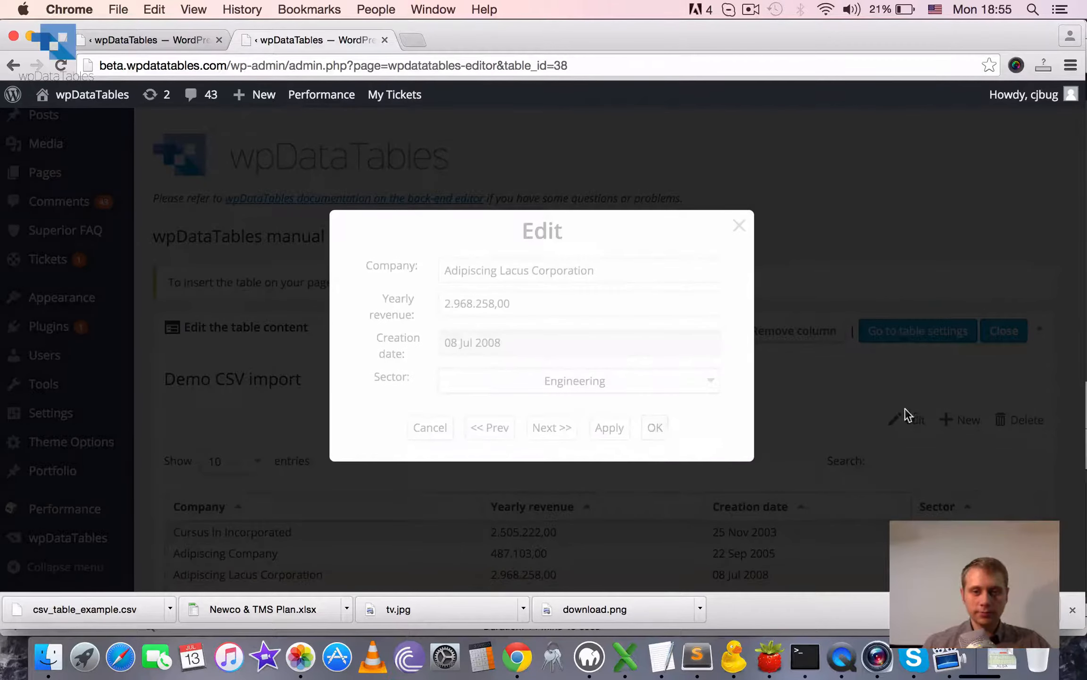
Change the sector of the Felis Limited row to Construction and save the entry.
scroll(887, 437, "down", 3)
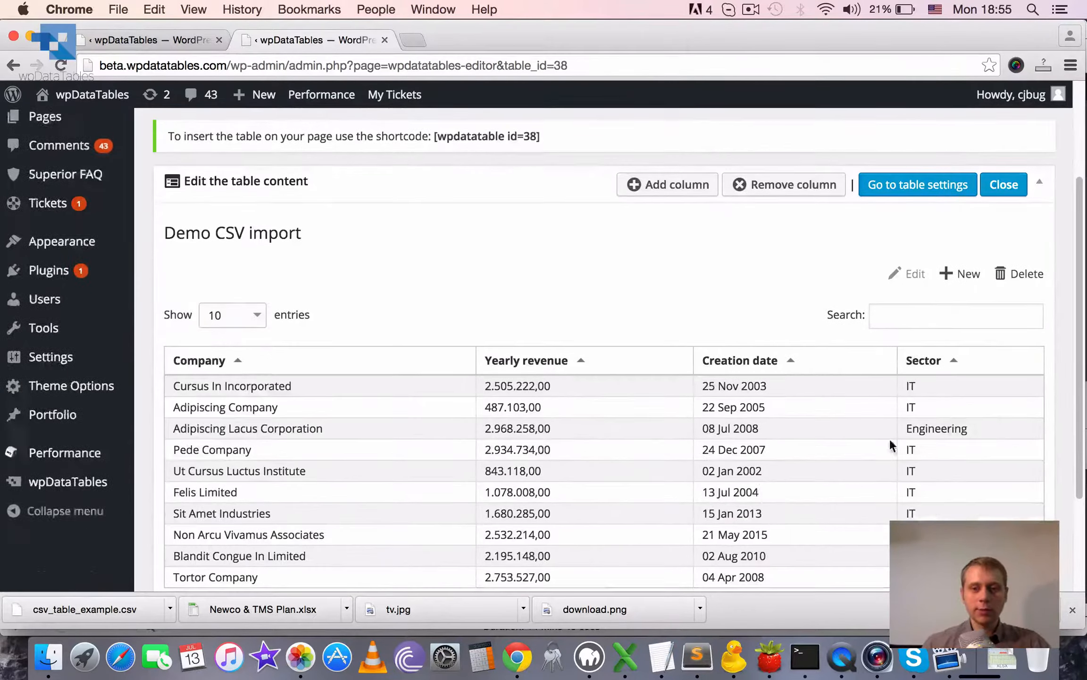
left_click(843, 492)
left_click(907, 274)
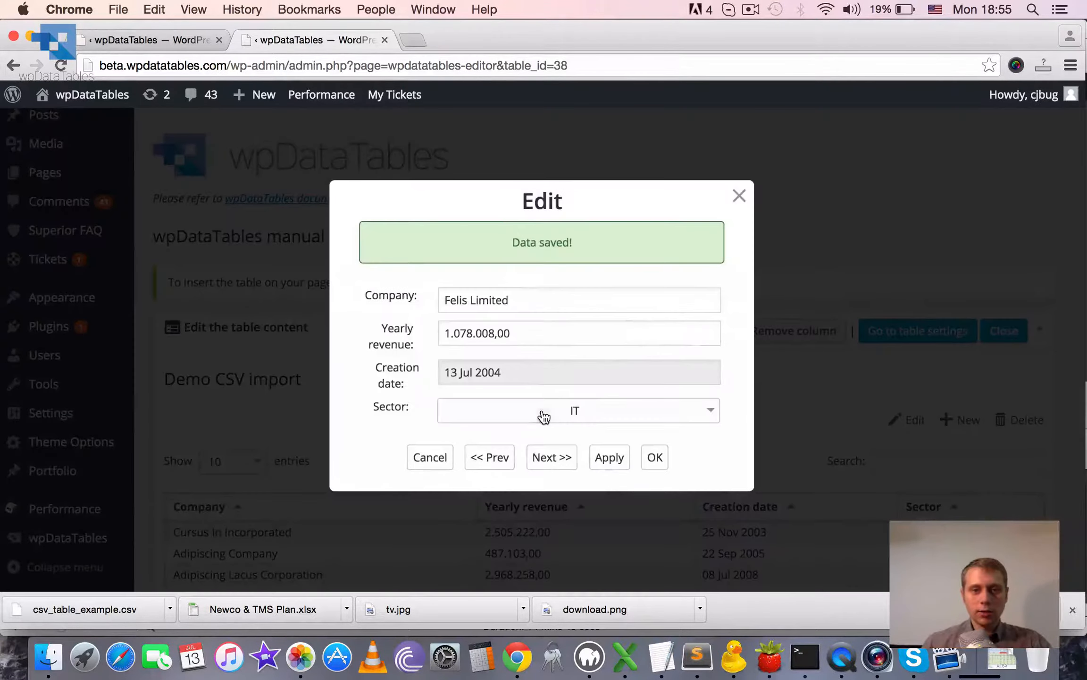
left_click(542, 414)
left_click(566, 460)
left_click(655, 458)
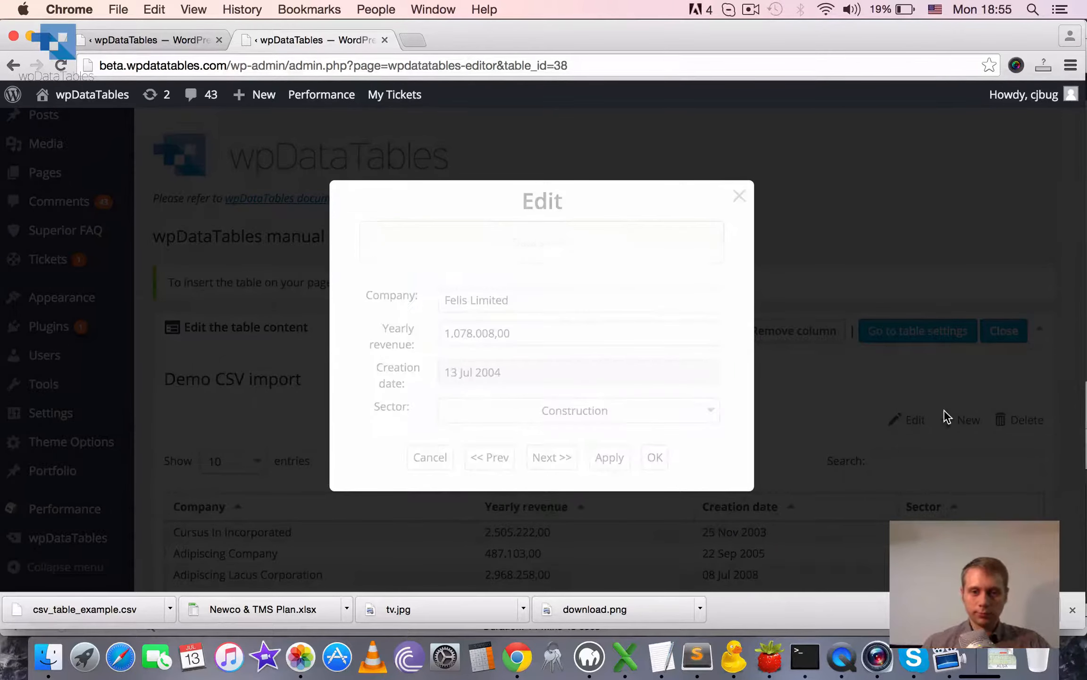
Open the form for a new table entry to check its fields, and close it without saving.
scroll(935, 246, "down", 5)
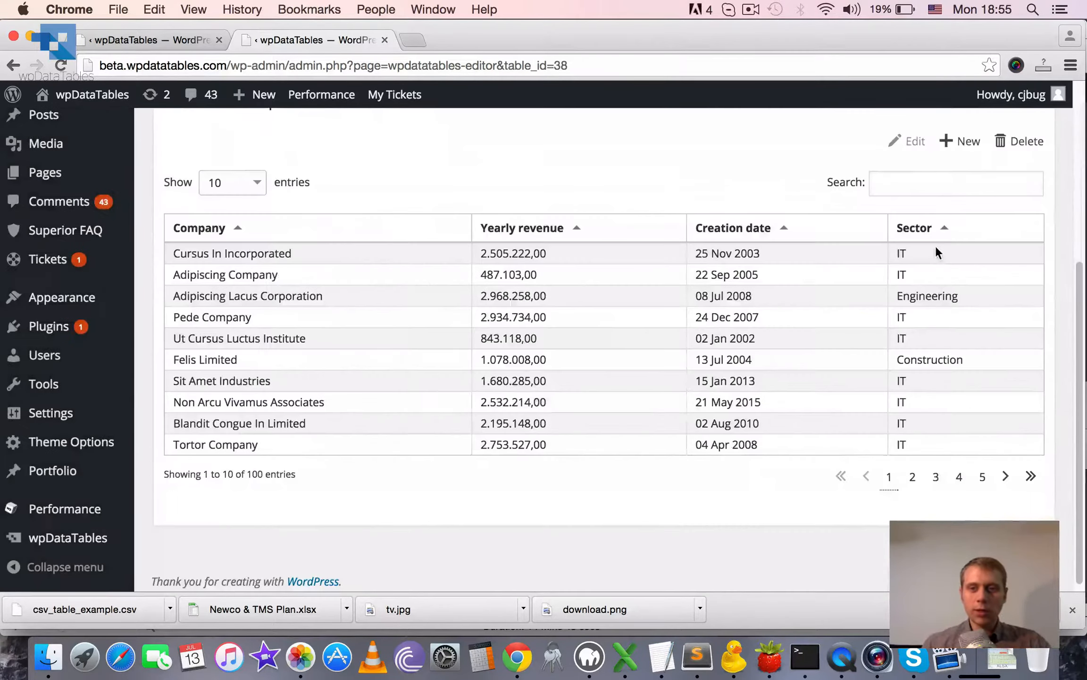
left_click(952, 149)
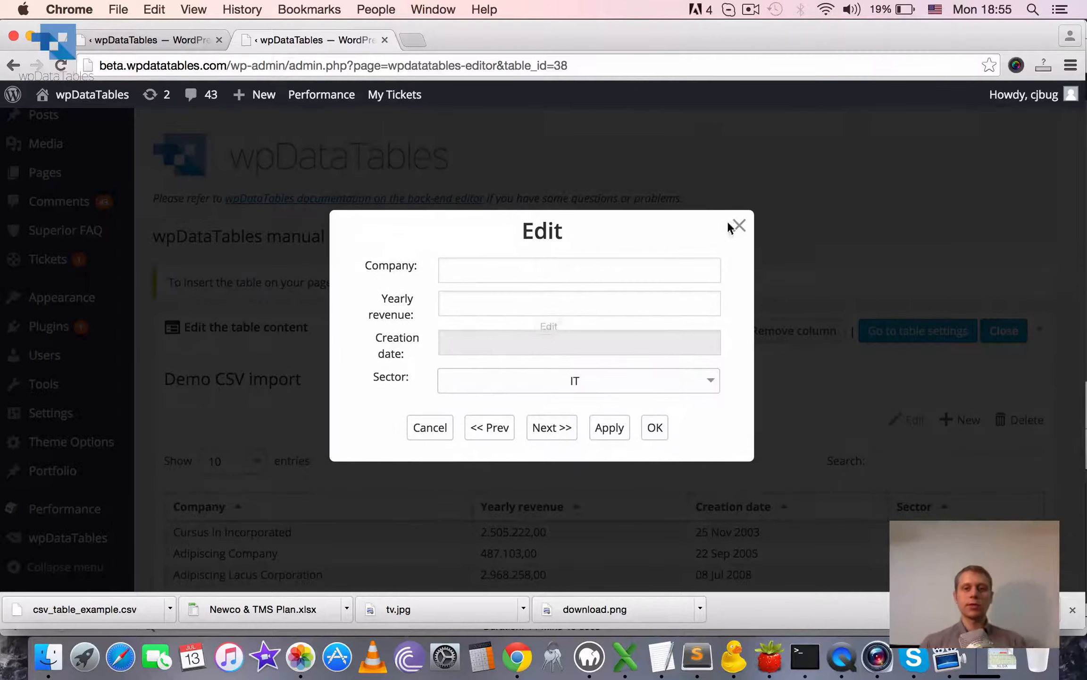
left_click(738, 226)
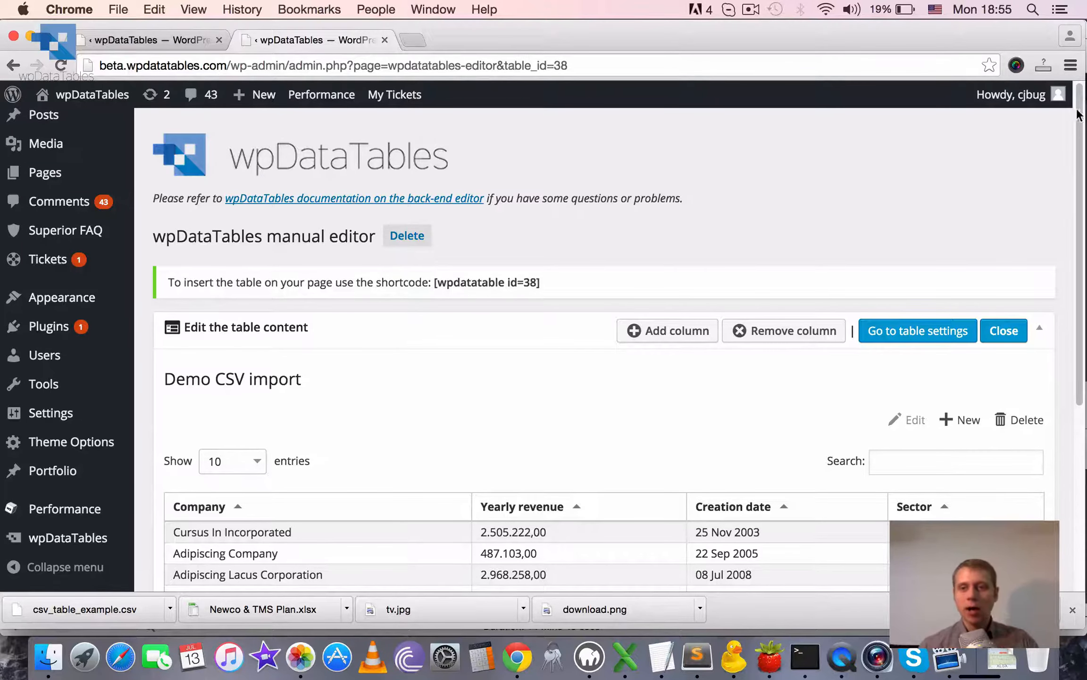
left_click_drag(1077, 113, 1081, 215)
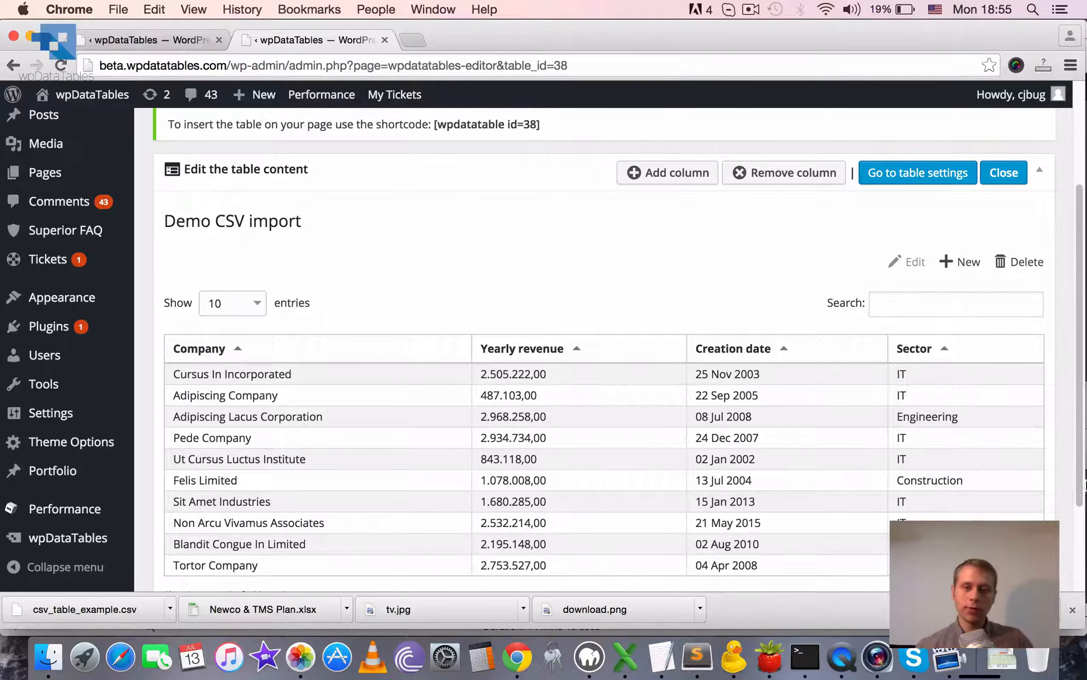
scroll(1079, 302, "down", 3)
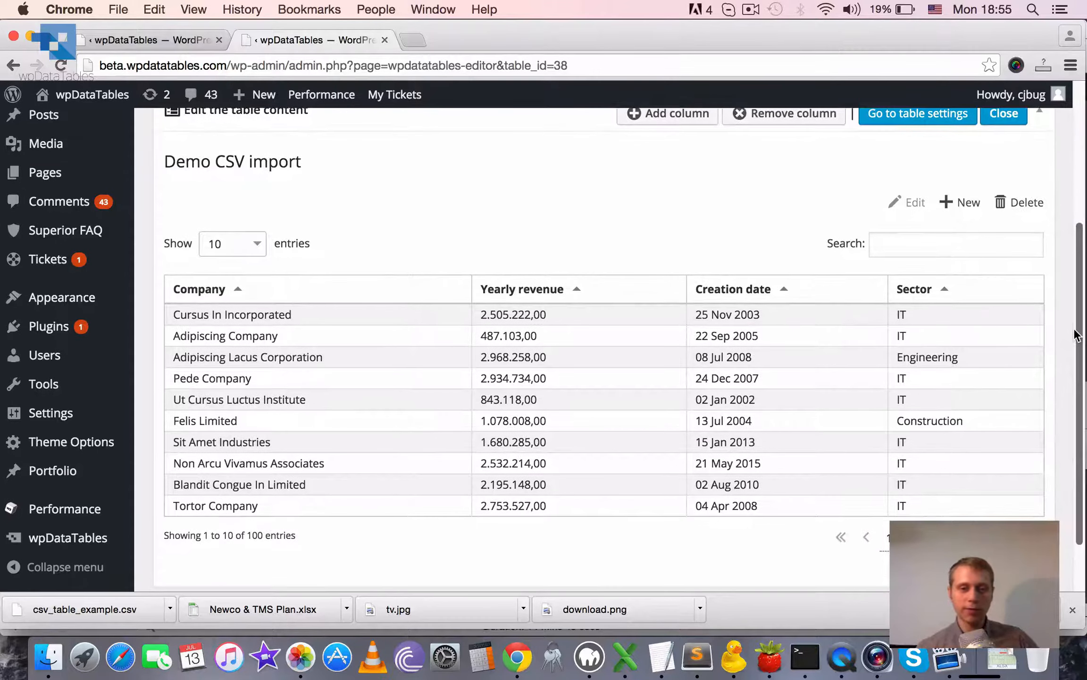
left_click_drag(1075, 329, 1076, 312)
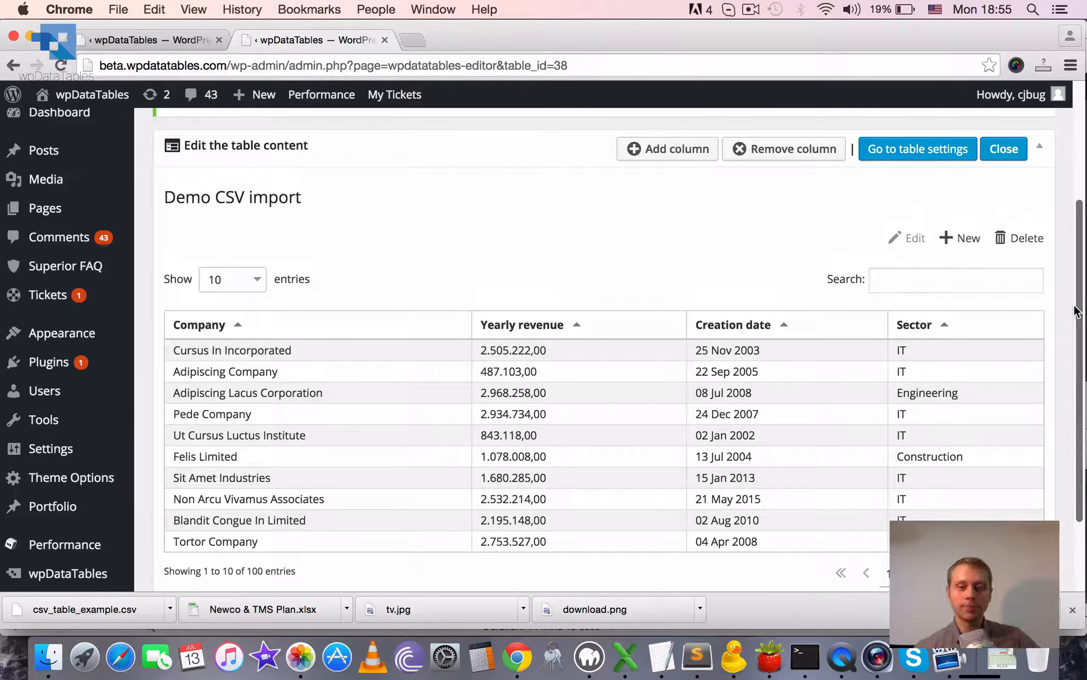
left_click_drag(1075, 312, 1075, 325)
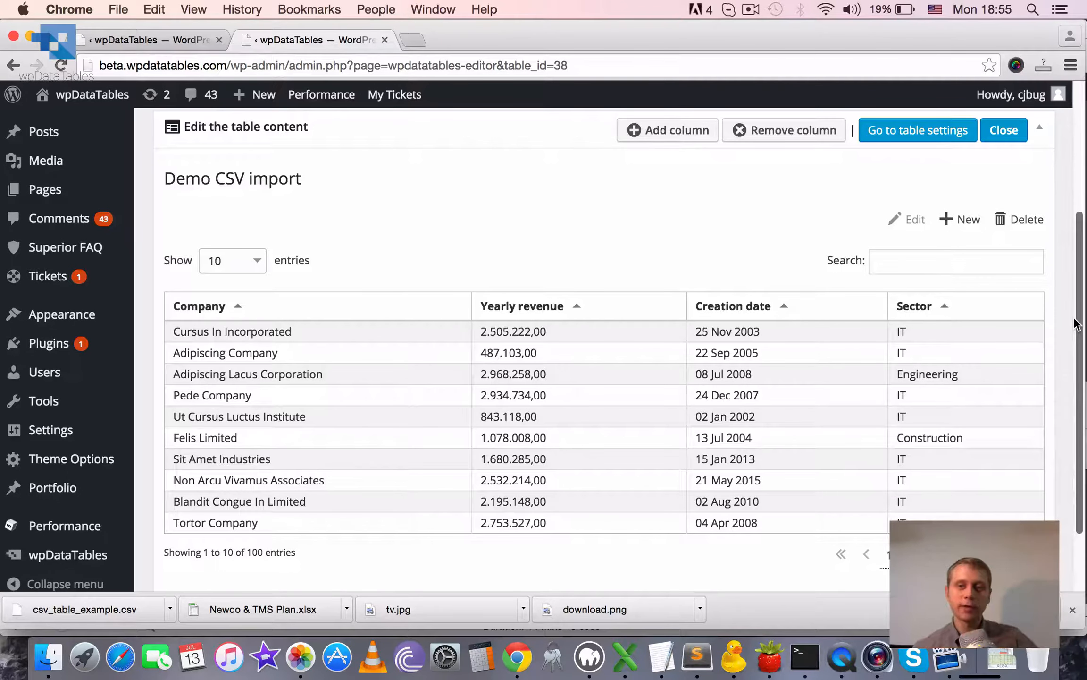
left_click_drag(1075, 325, 1076, 341)
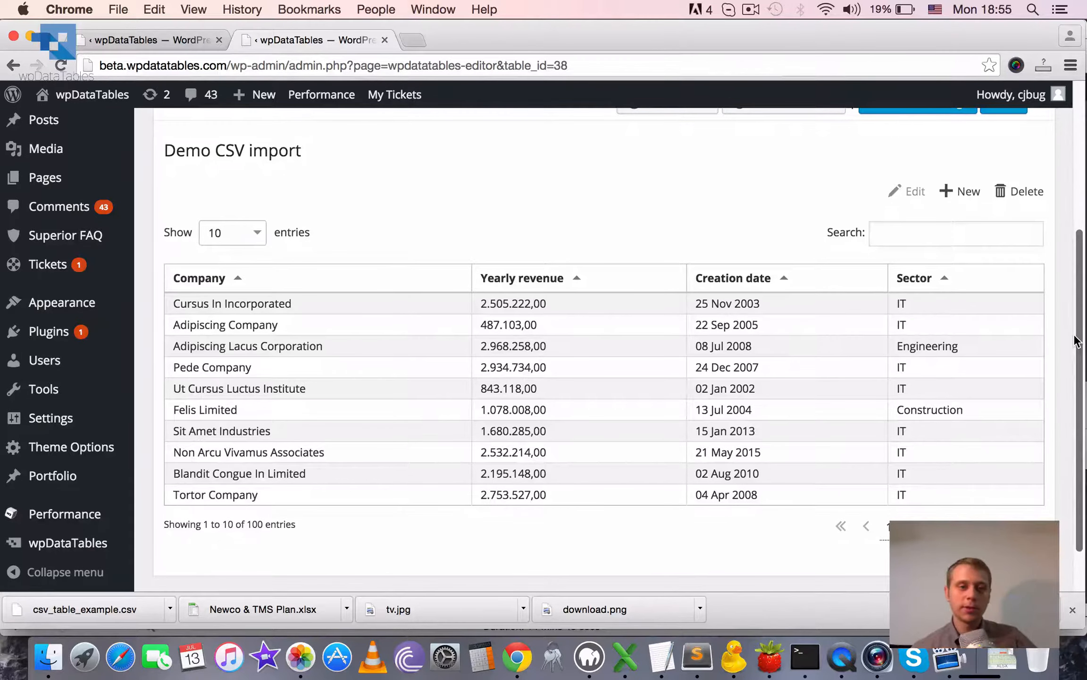
left_click_drag(1076, 341, 1076, 302)
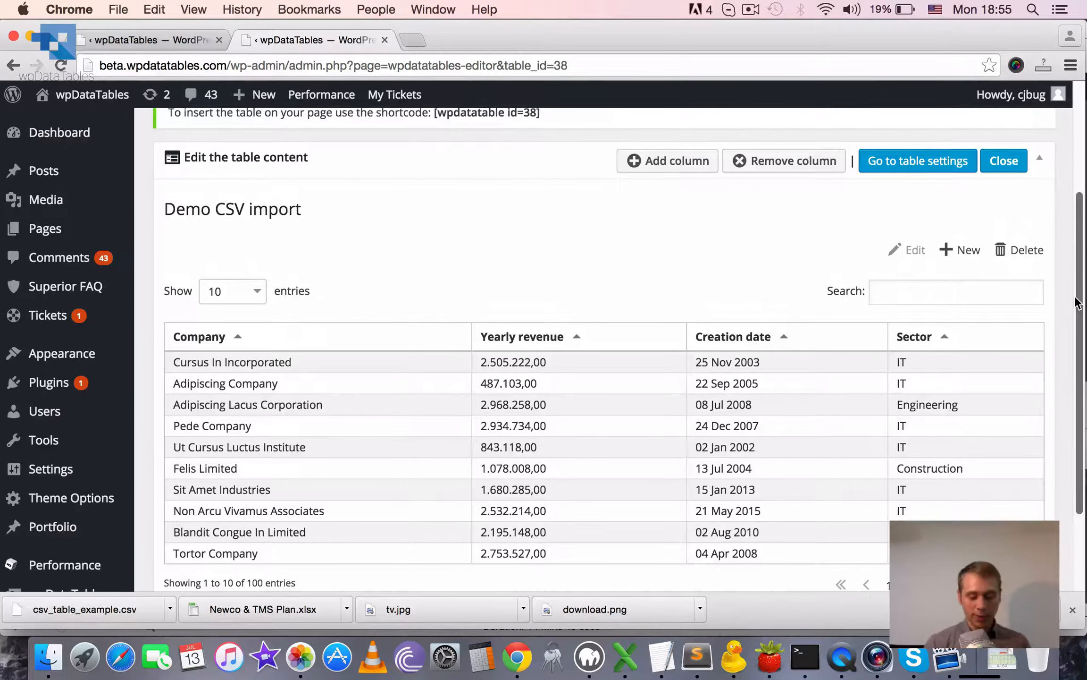